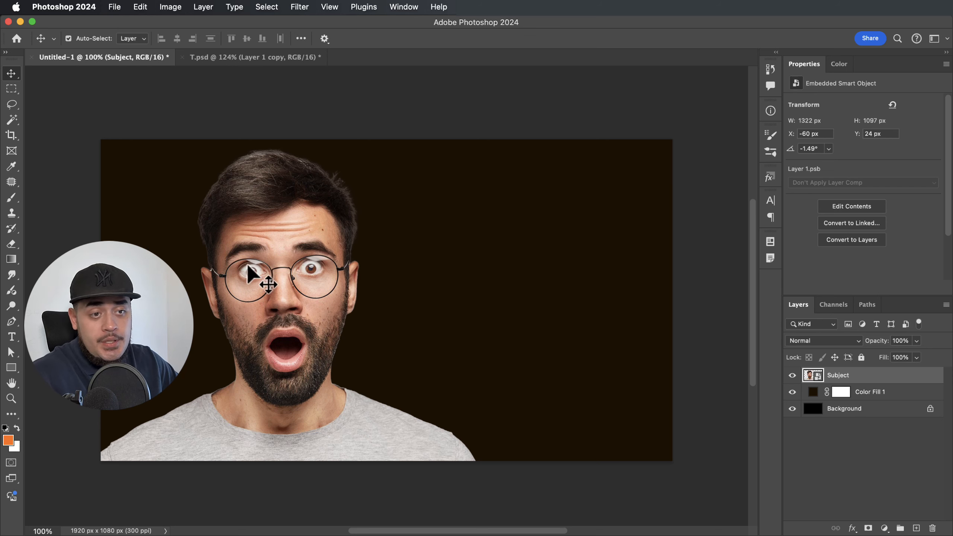
Pick the Magic Wand tool for colour-based area selection.
left_click(11, 120)
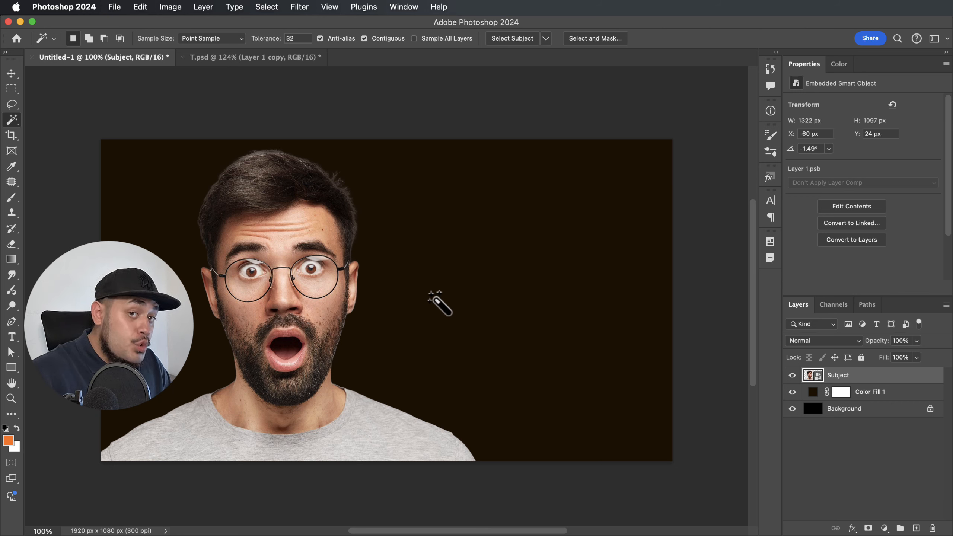
key("super+t")
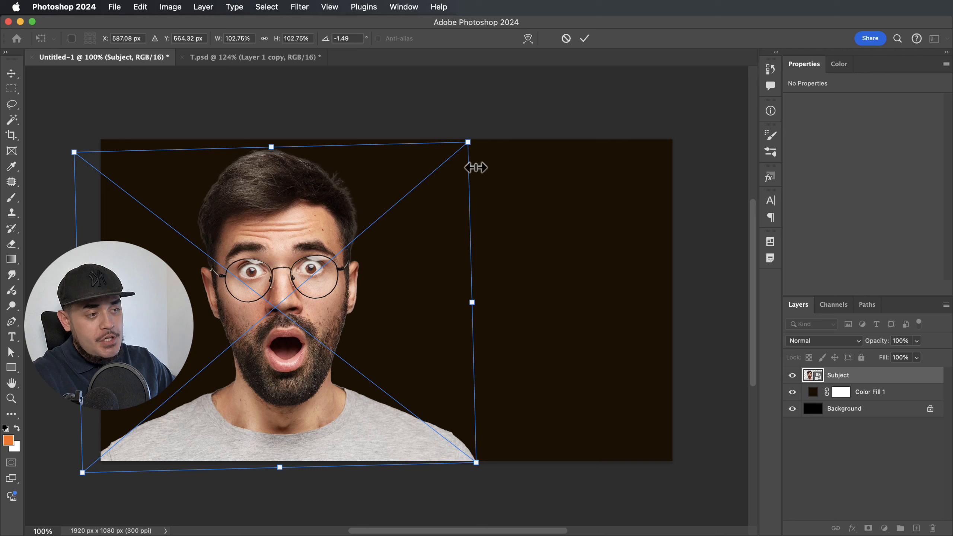
left_click_drag(481, 130, 481, 131)
key("Return")
key("super+z")
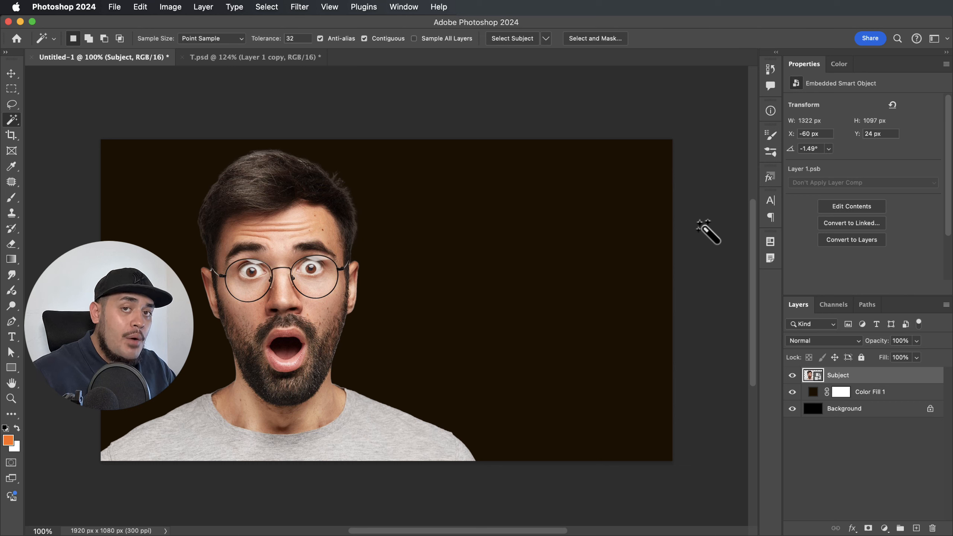
key("v")
left_click(690, 224)
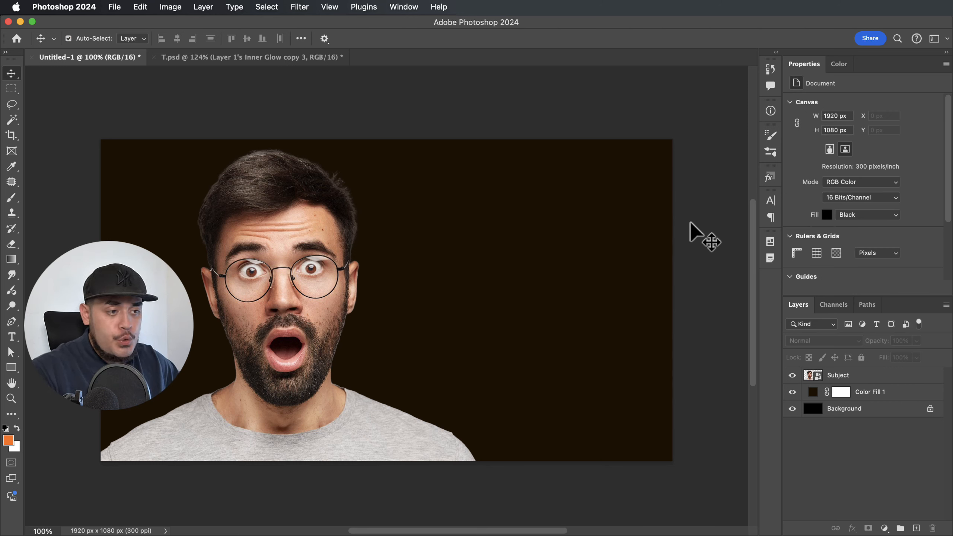
left_click(834, 375)
Give Subject an ff790c Inner Glow in Linear Dodge at 50% opacity and 57 px size.
double_click(903, 377)
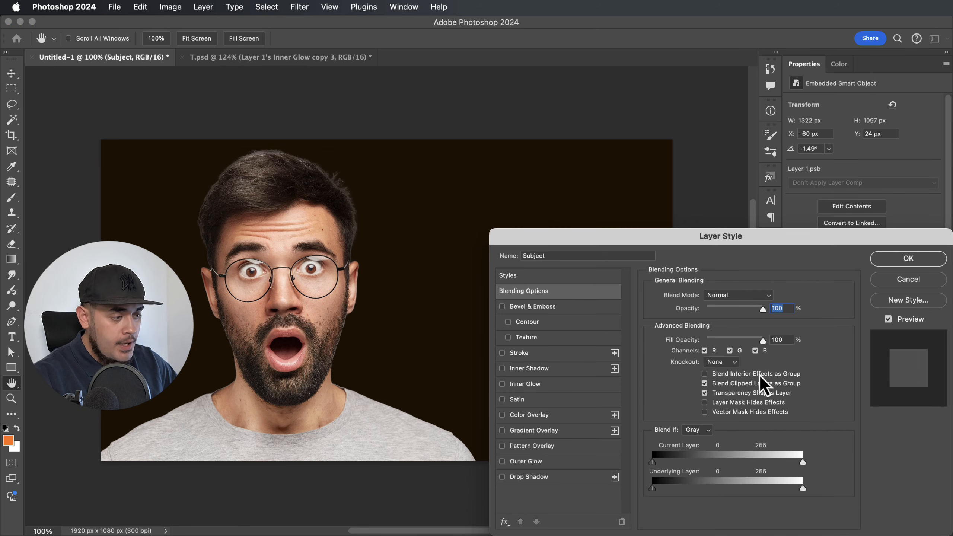
left_click(502, 383)
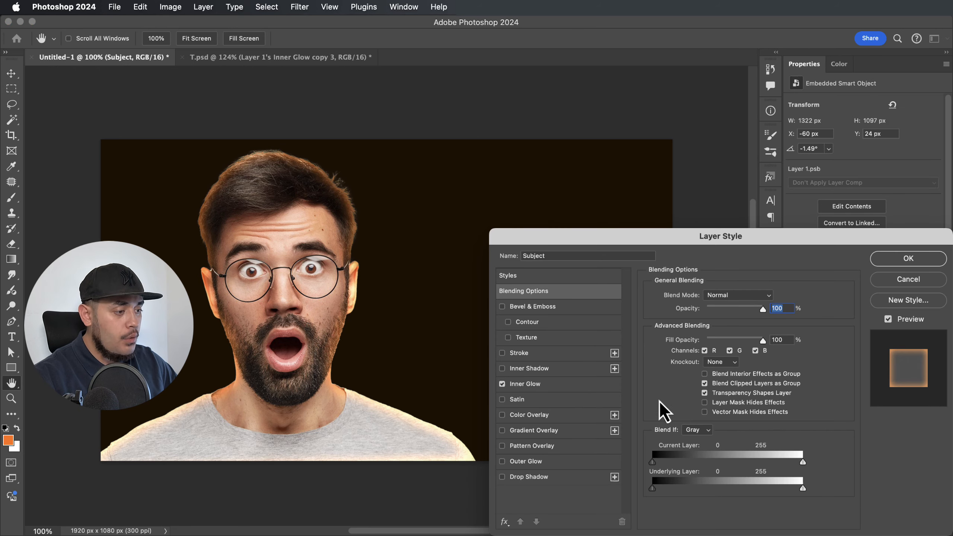
left_click(536, 385)
left_click(676, 336)
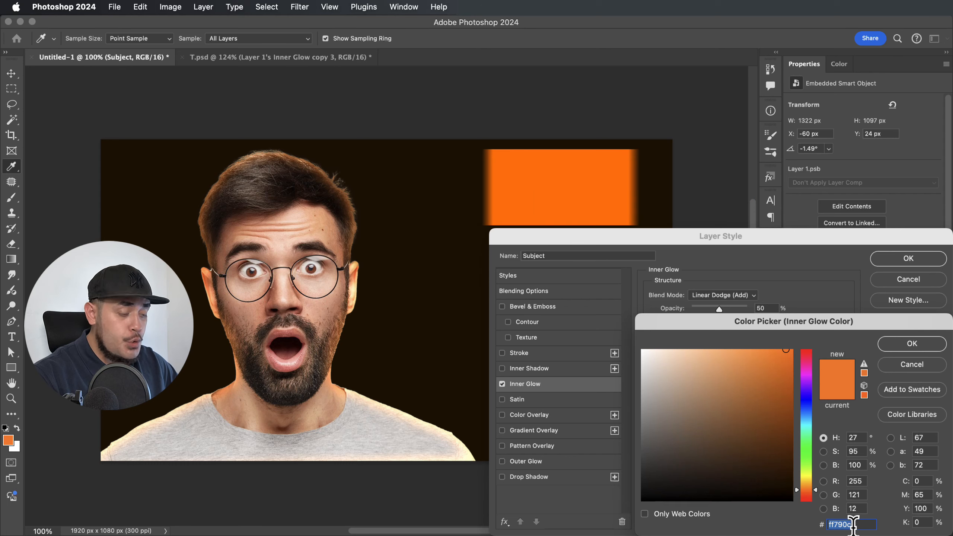
left_click(908, 346)
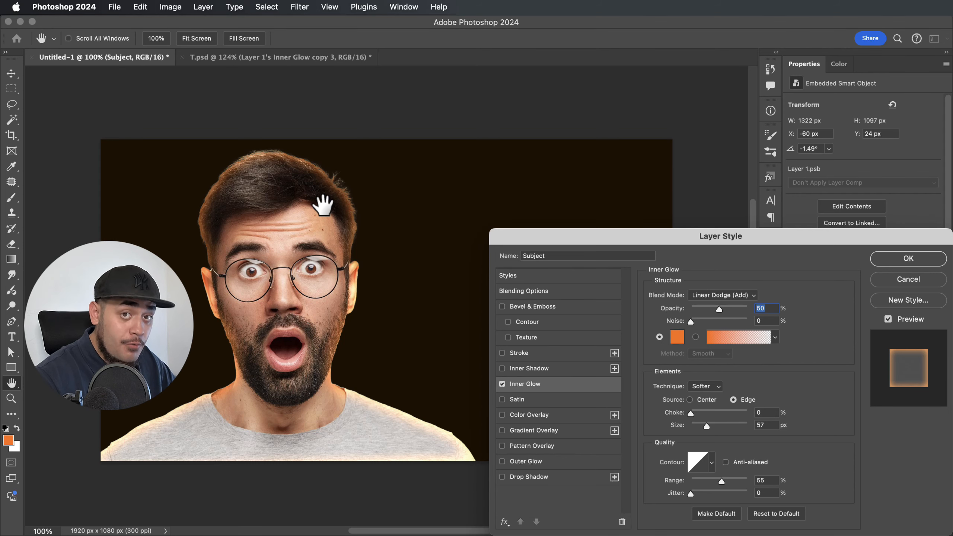
left_click(893, 263)
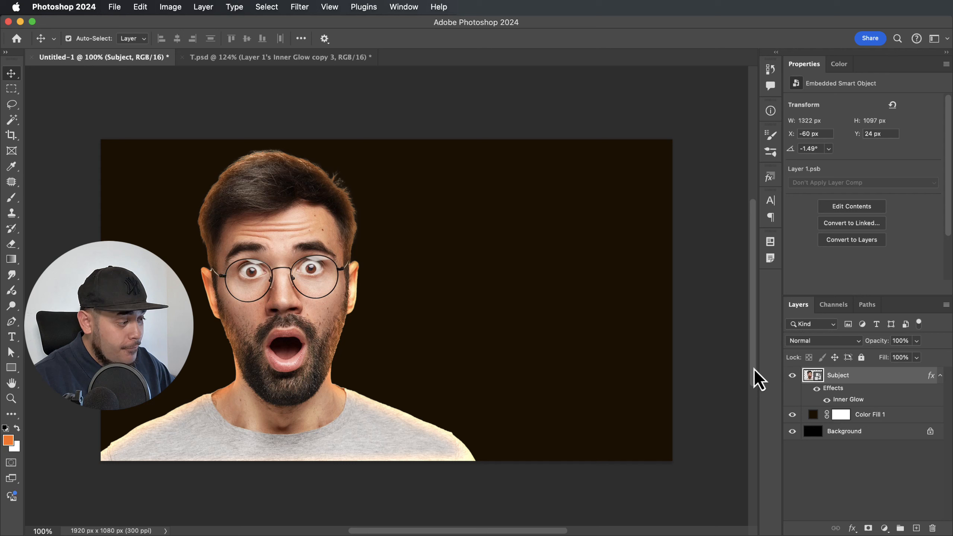
Convert Subject's Inner Glow effect into its own clipped layer.
right_click(859, 402)
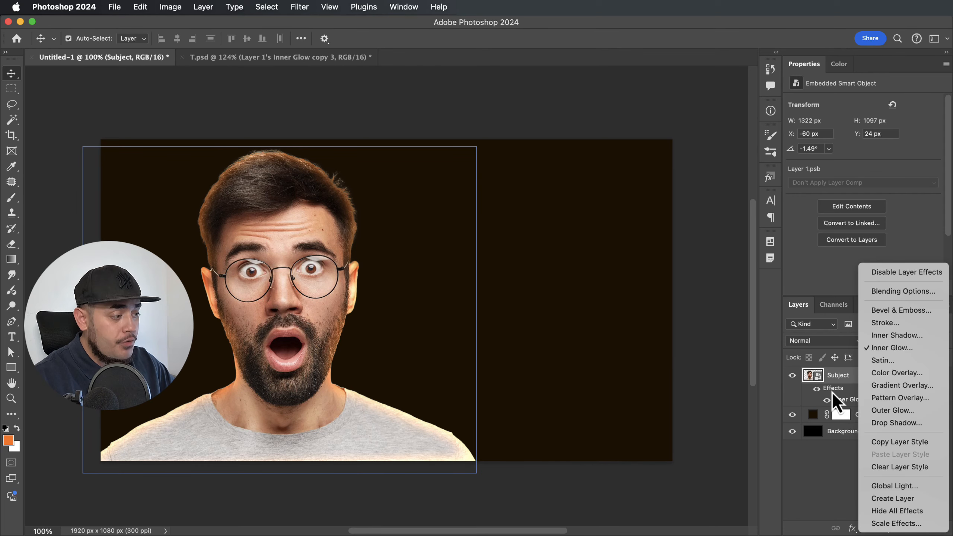
left_click(896, 499)
left_click(866, 375)
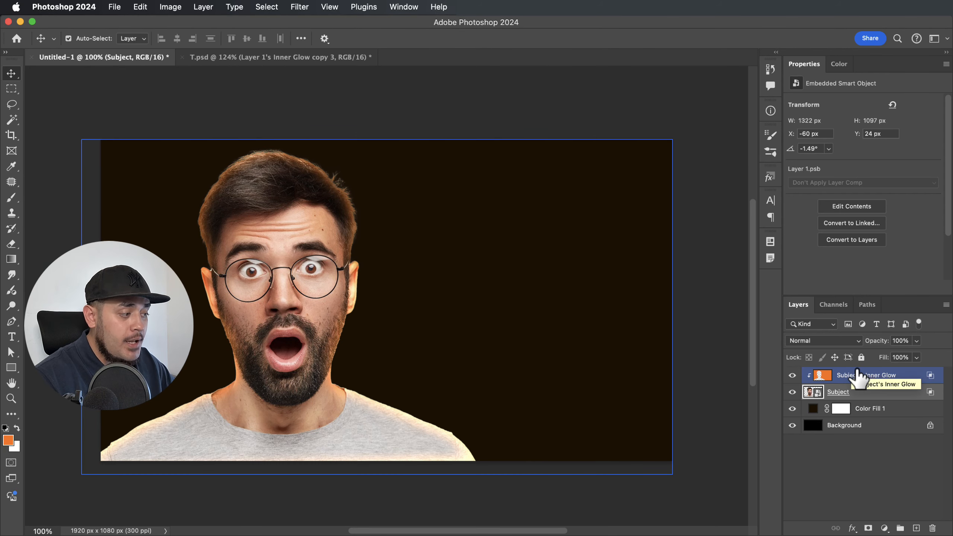
left_click(874, 392)
Re-add a 60 px Inner Glow to Subject and convert it into a second layer.
double_click(891, 396)
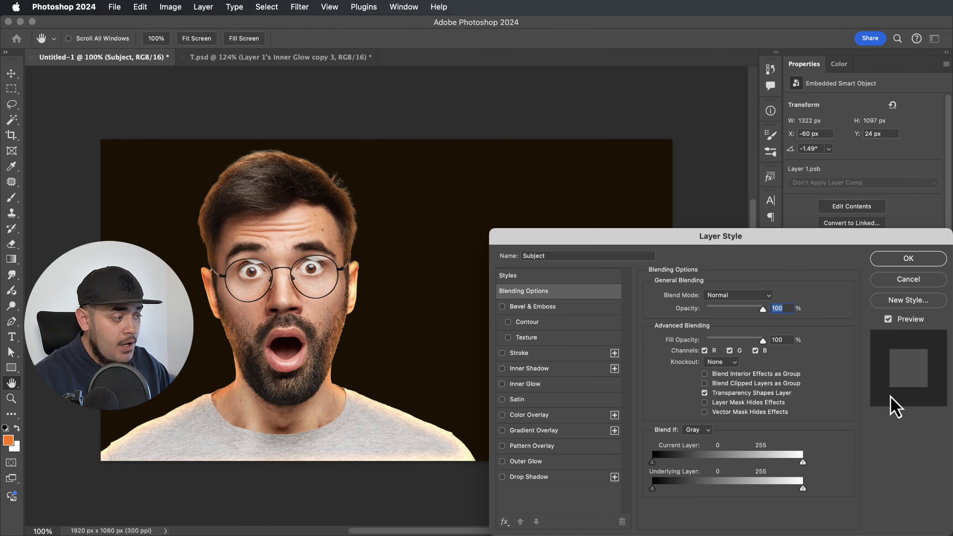
left_click(502, 387)
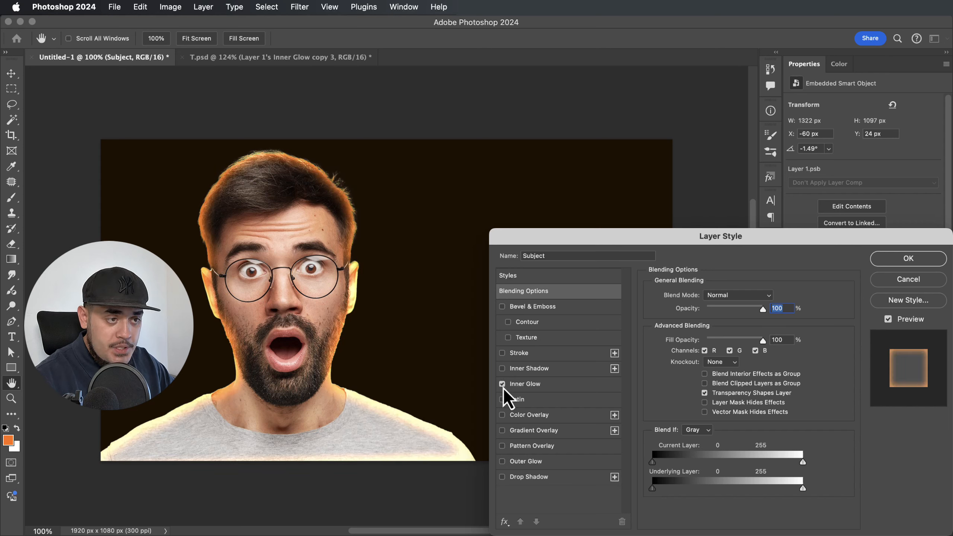
left_click(525, 385)
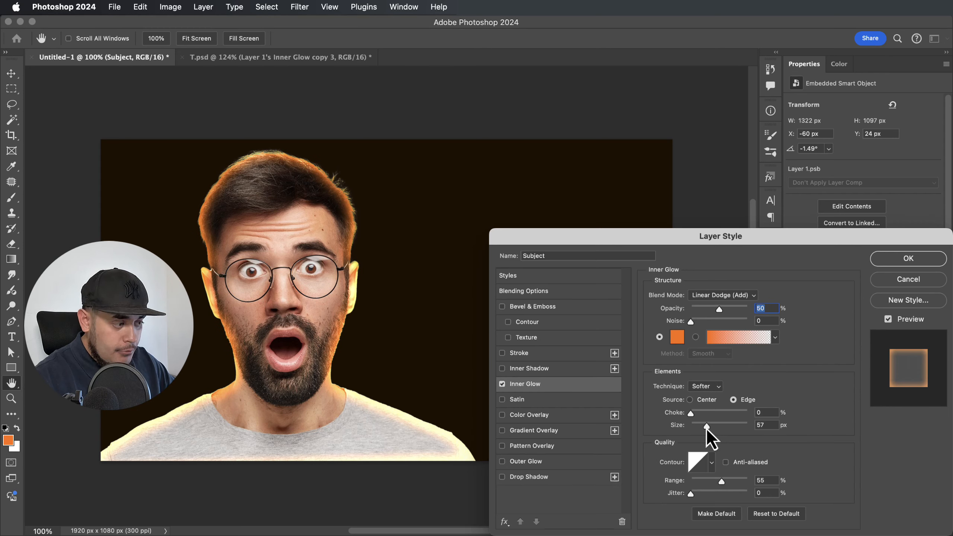
left_click_drag(706, 429, 707, 429)
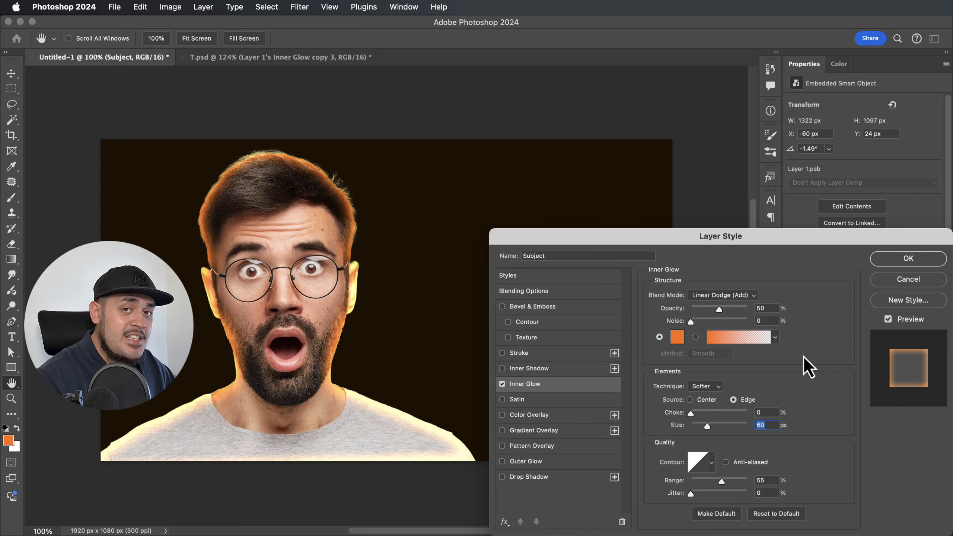
left_click(900, 263)
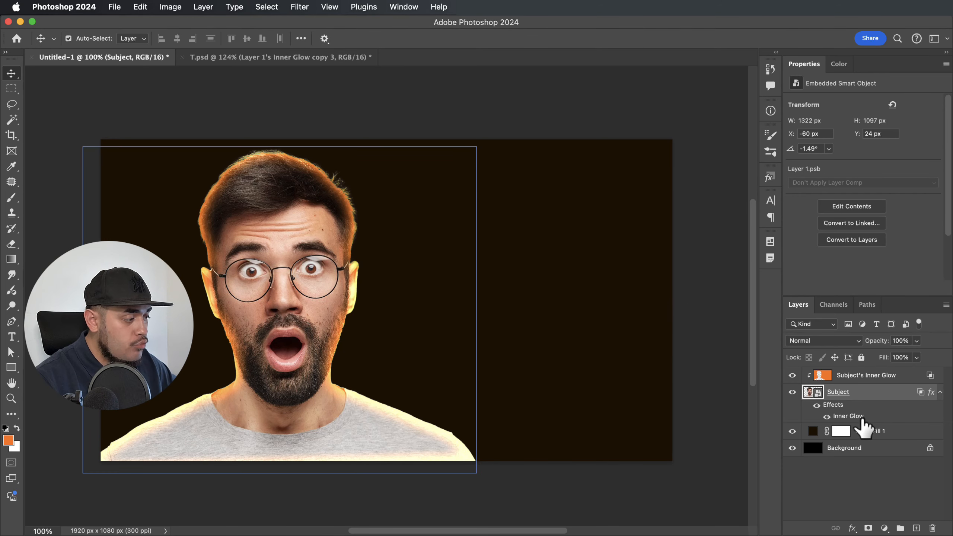
right_click(851, 416)
left_click(829, 501)
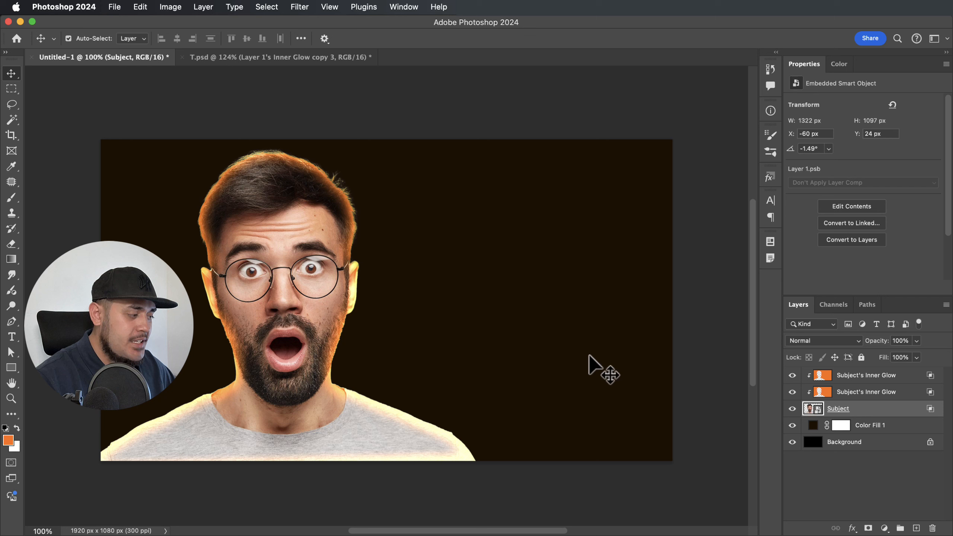
Re-enable Subject's Inner Glow with colour ffa65e, 100% opacity and 21 px size.
double_click(897, 411)
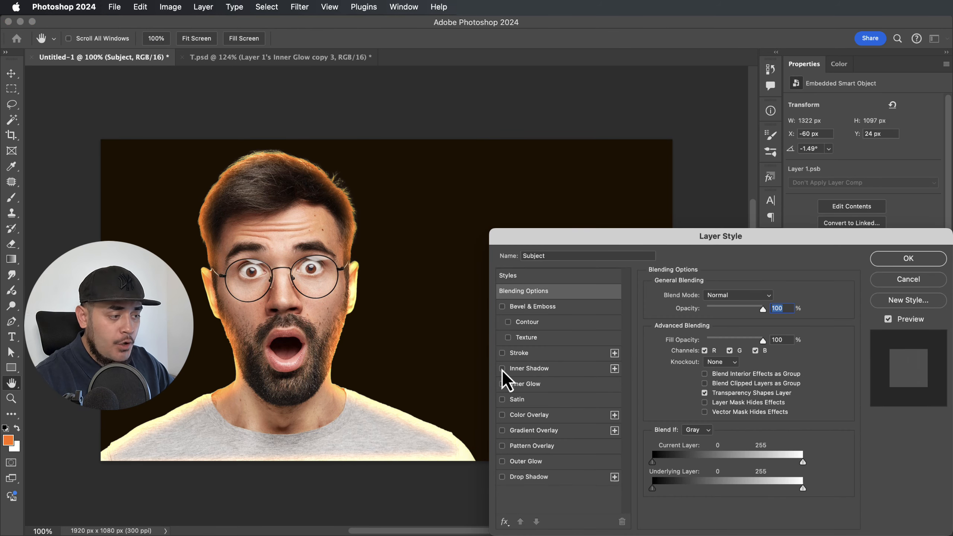
left_click(502, 384)
left_click(530, 383)
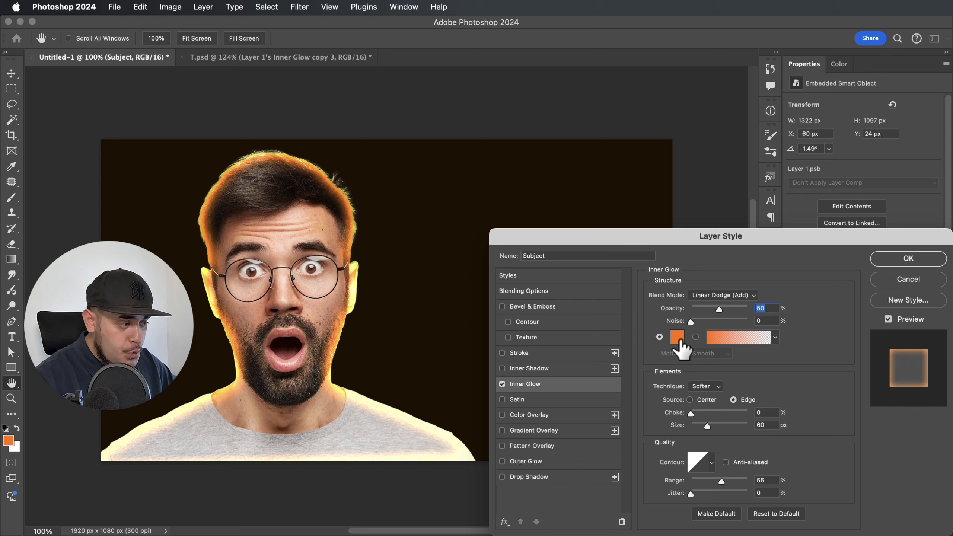
left_click(679, 347)
left_click_drag(758, 354, 736, 349)
left_click(902, 346)
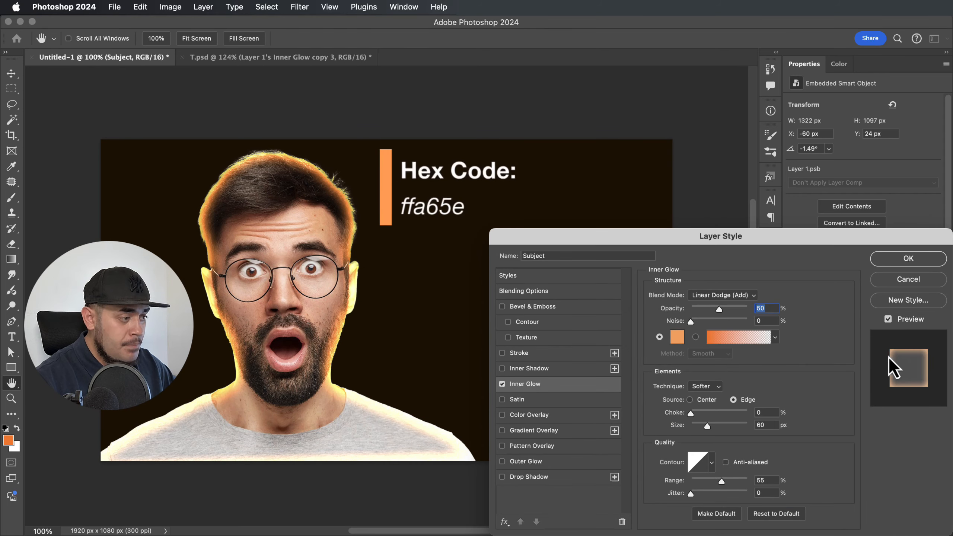
left_click_drag(718, 309, 759, 315)
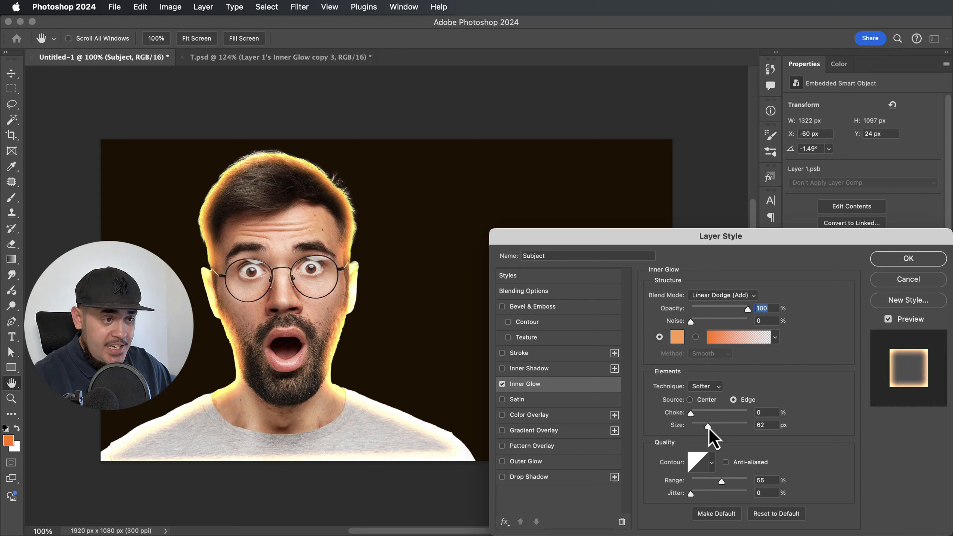
left_click_drag(707, 426, 698, 431)
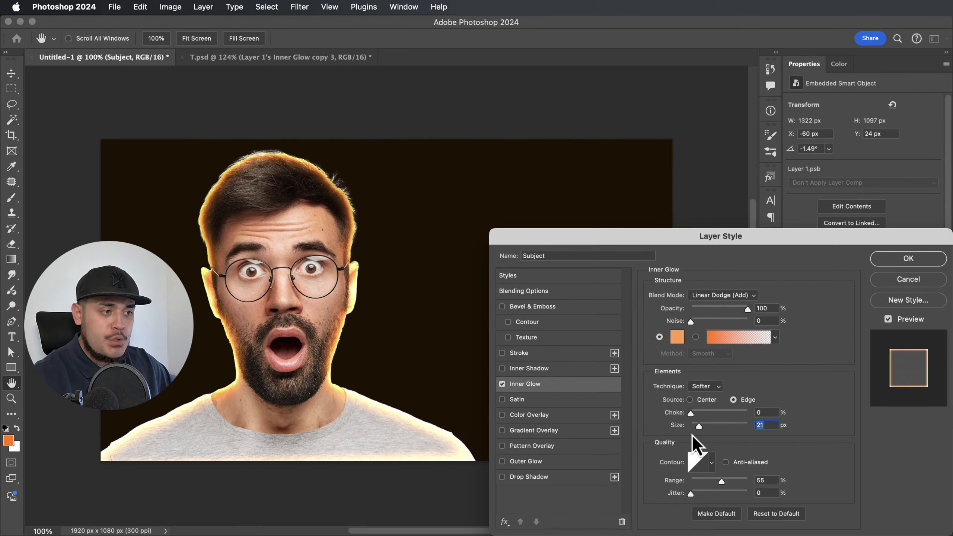
key("Return")
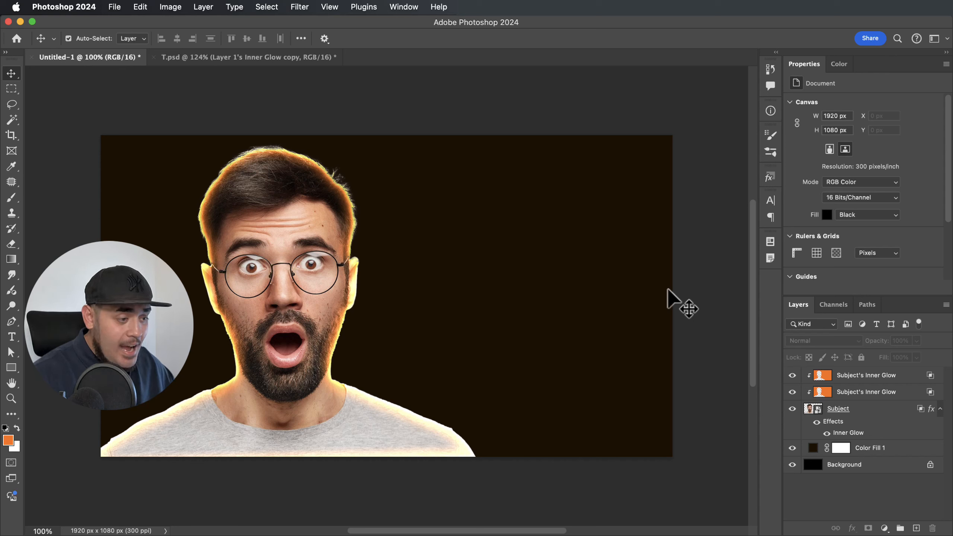
Convert the new Inner Glow into a third Subject's Inner Glow layer.
left_click(840, 433)
right_click(842, 435)
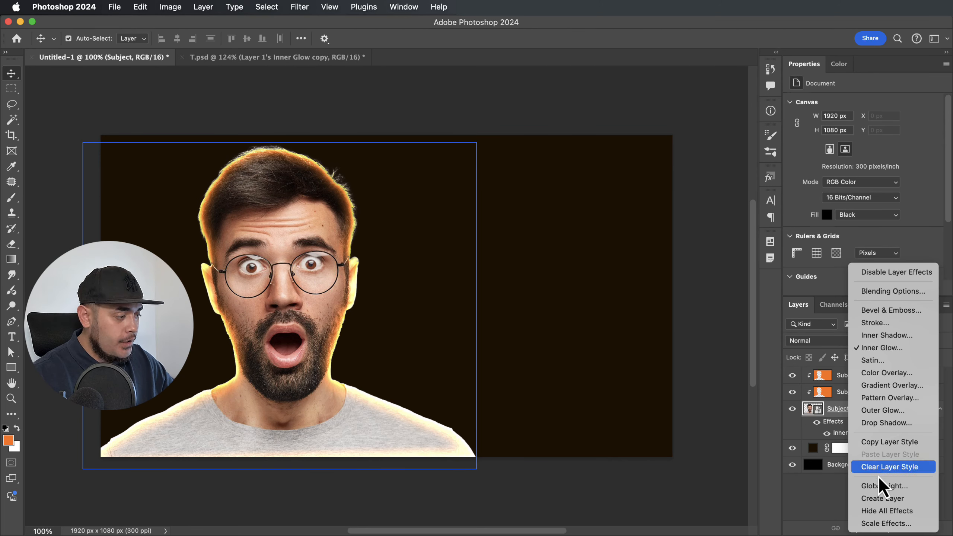
left_click(884, 498)
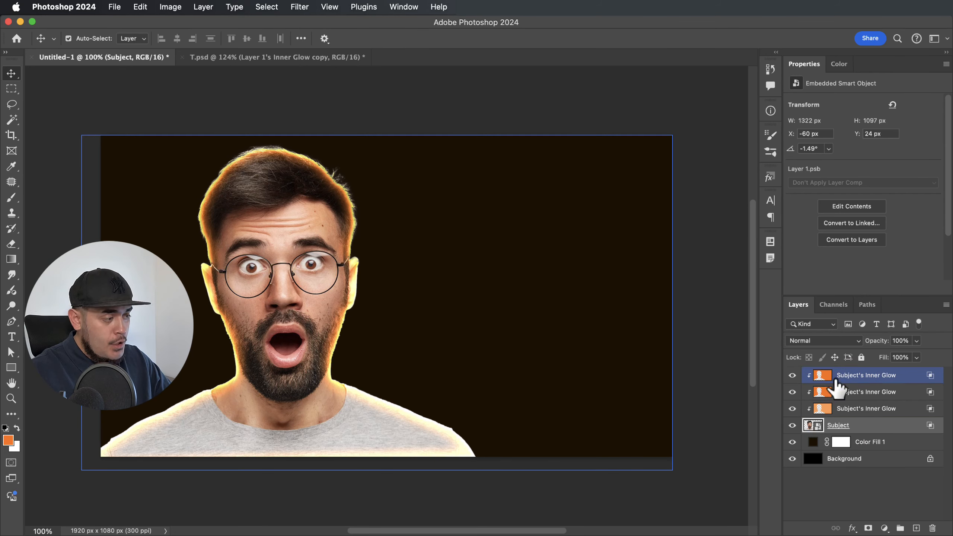
left_click(849, 381)
left_click(825, 409)
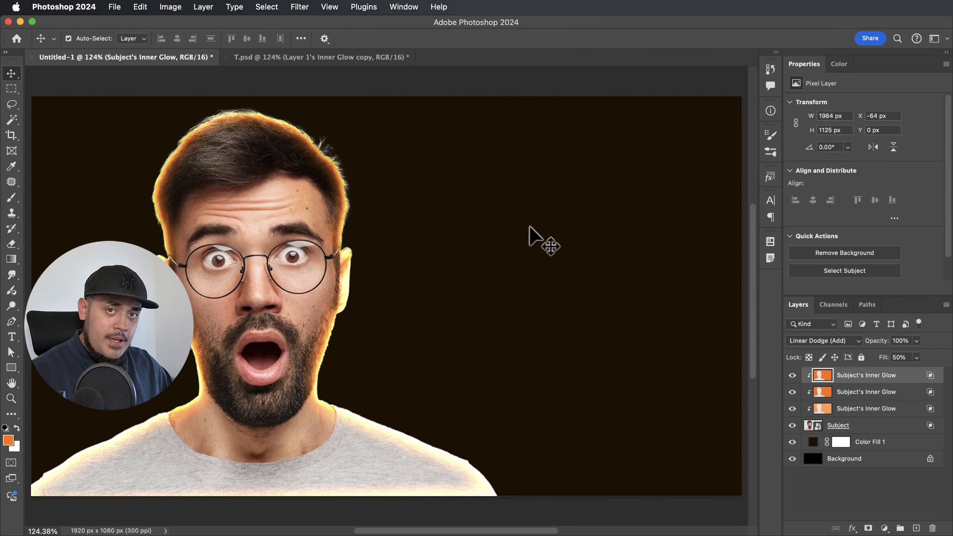
key("super+equal")
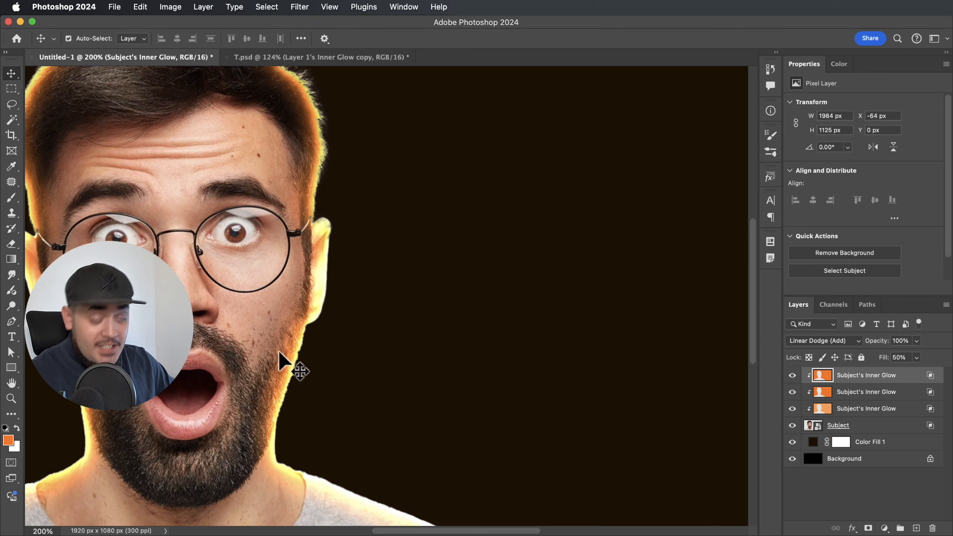
key("super+minus")
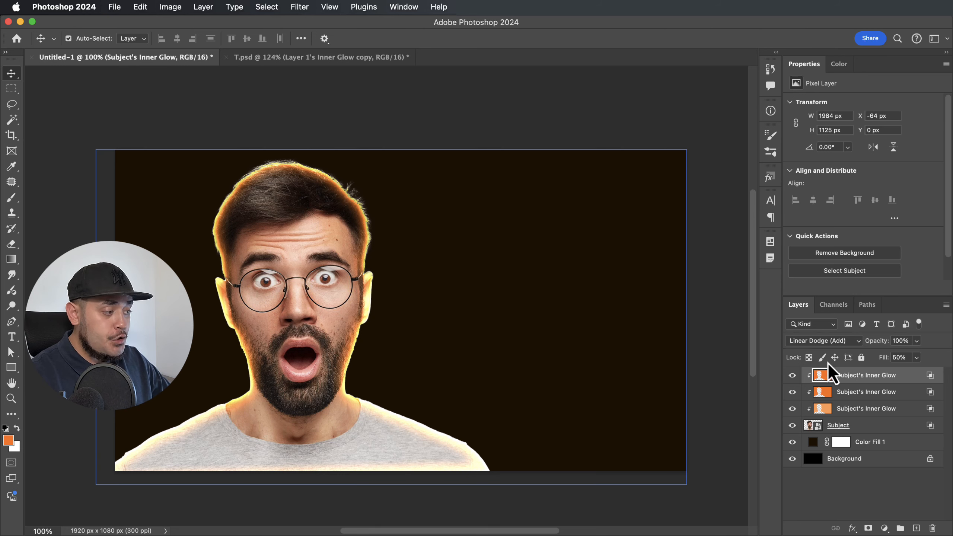
Add a layer mask to the top Subject's Inner Glow layer.
left_click(870, 442)
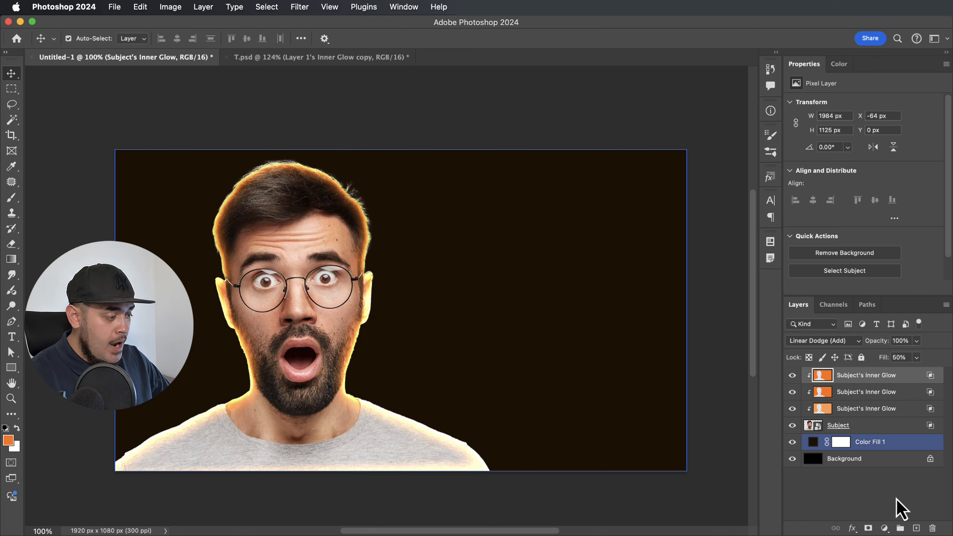
left_click(899, 509)
left_click(868, 528)
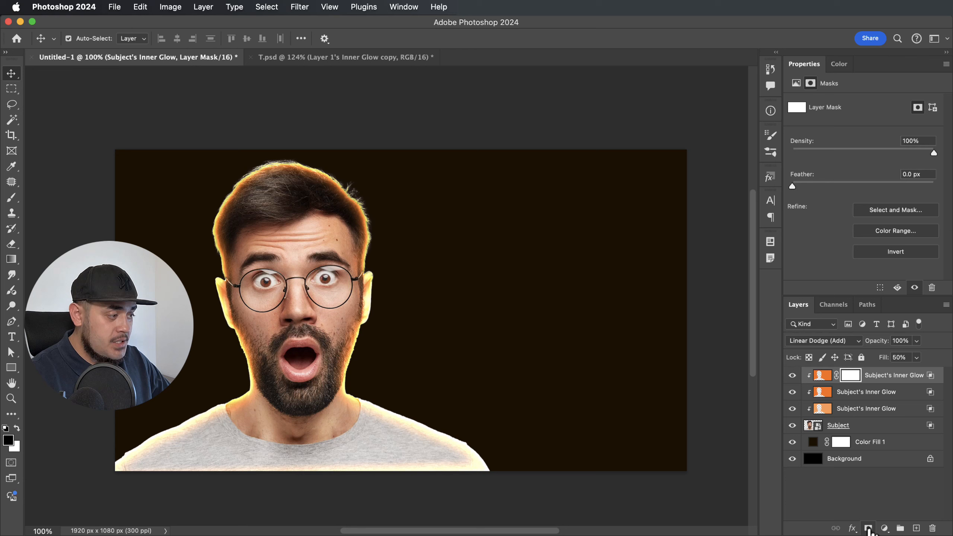
Set the brush to 125 then 200 px at 100% flow, and copy the mask onto the other Inner Glow layers.
key("b")
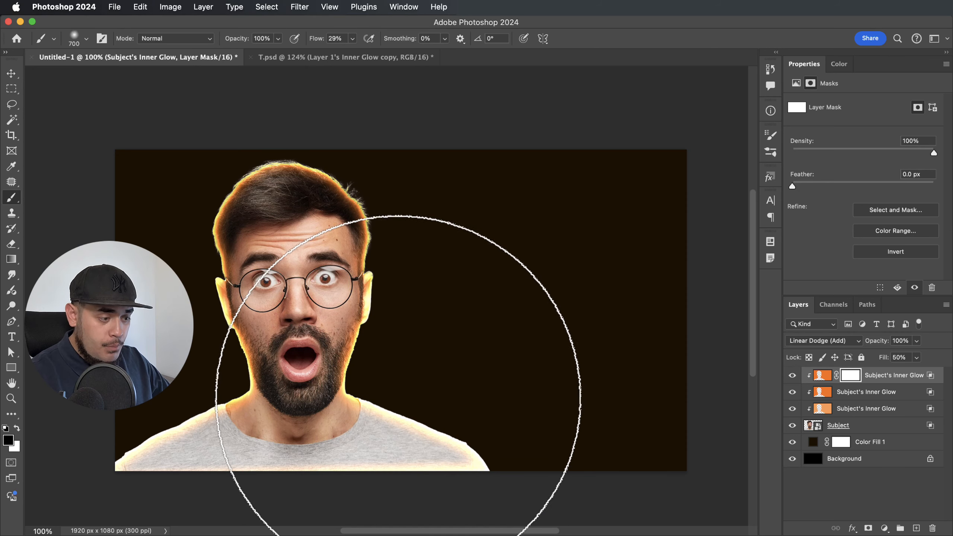
key("bracketleft")
key("bracketleft")
key("bracketleft")
key("bracketleft")
key("bracketleft")
key("bracketleft")
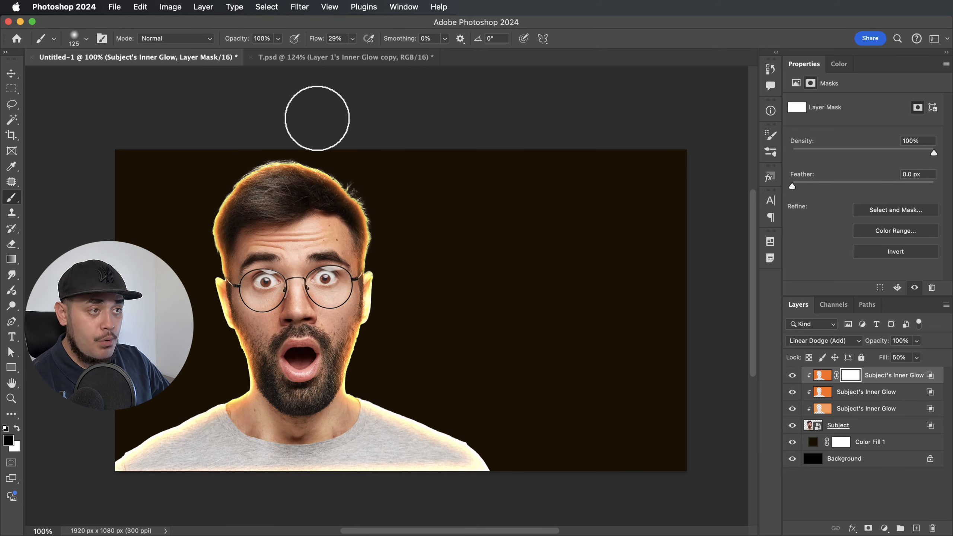
left_click_drag(316, 41, 398, 39)
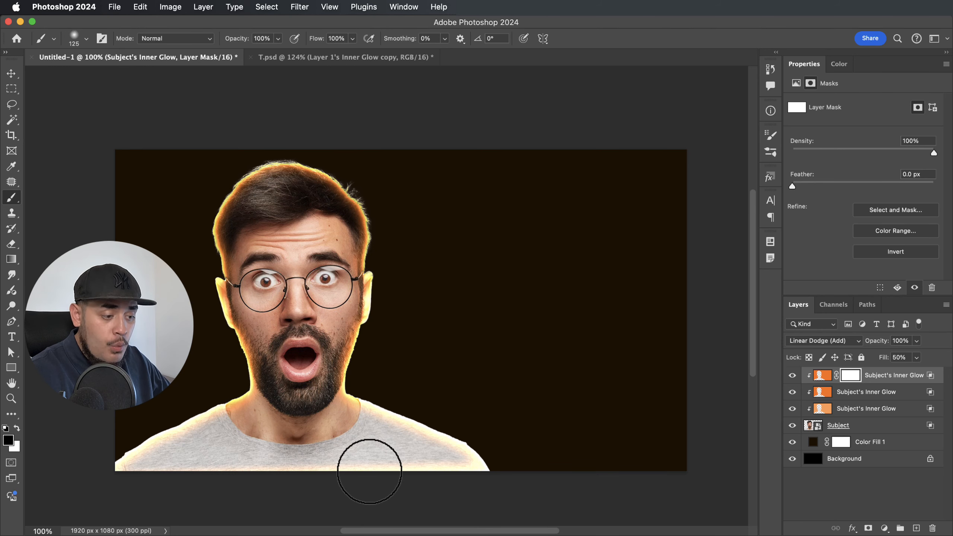
key("bracketright")
key("bracketright")
key("bracketright")
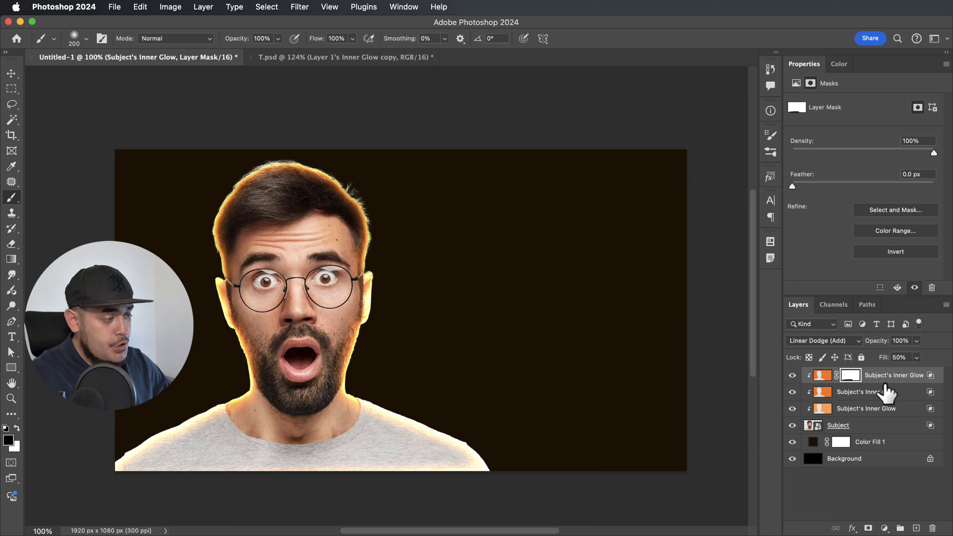
left_click_drag(855, 380, 845, 412)
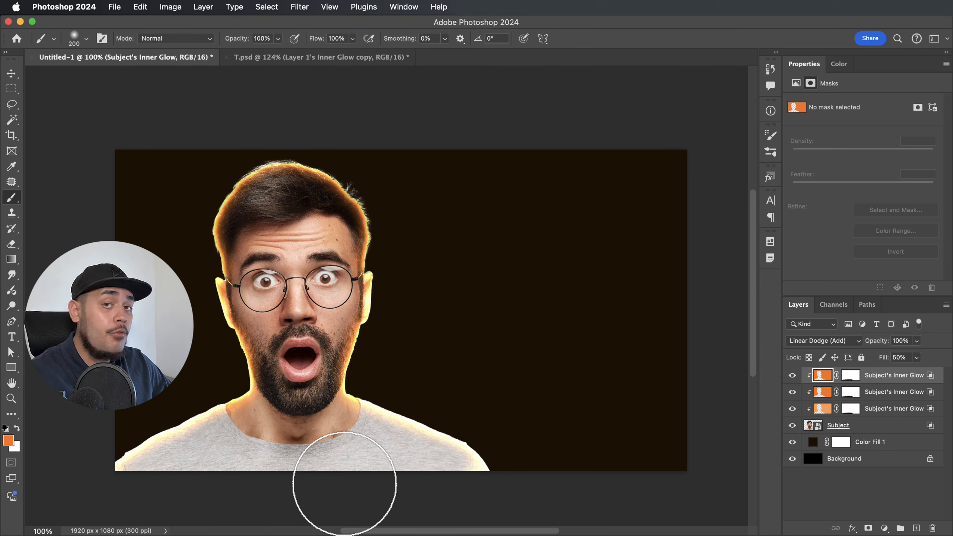
key("v")
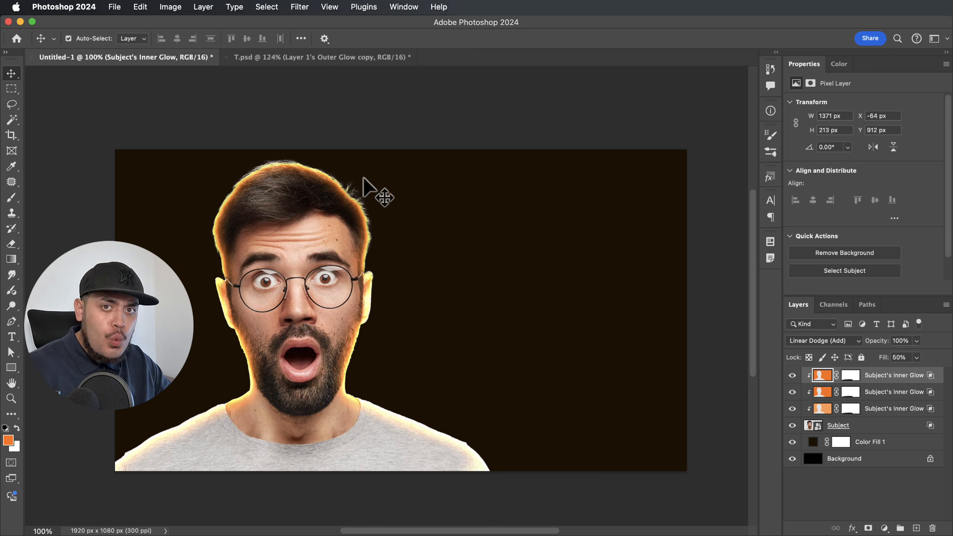
Give Subject an orange Outer Glow in Linear Dodge at 50% opacity and 62 px size.
left_click(889, 428)
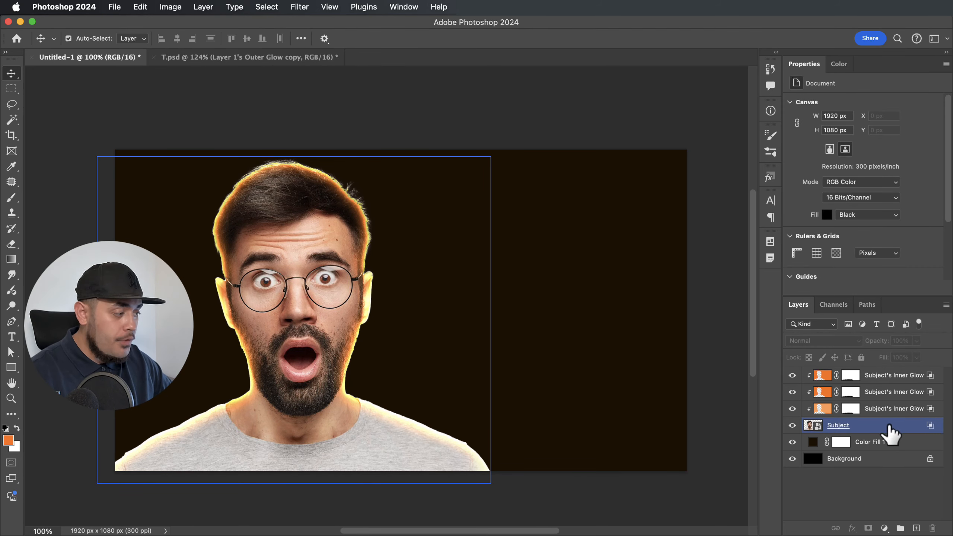
double_click(890, 431)
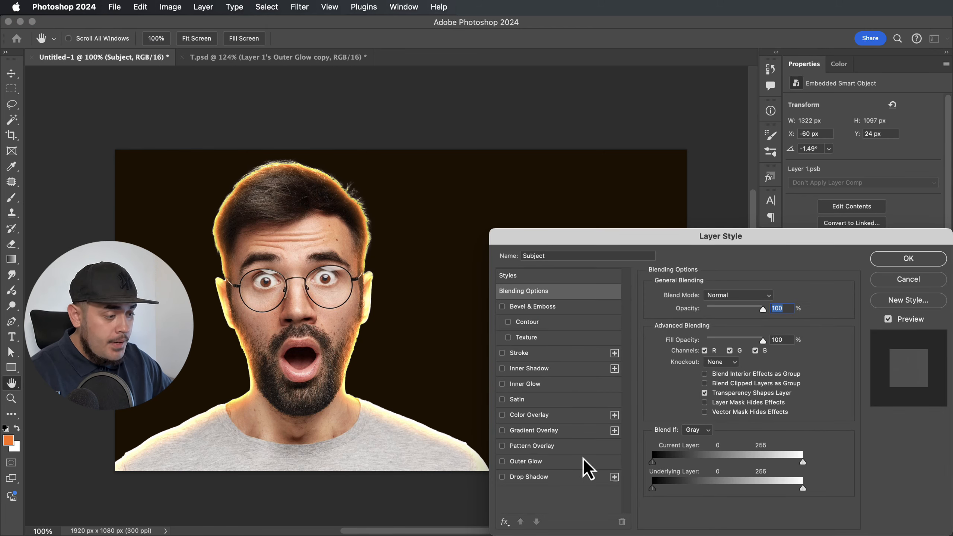
left_click(502, 461)
left_click(525, 461)
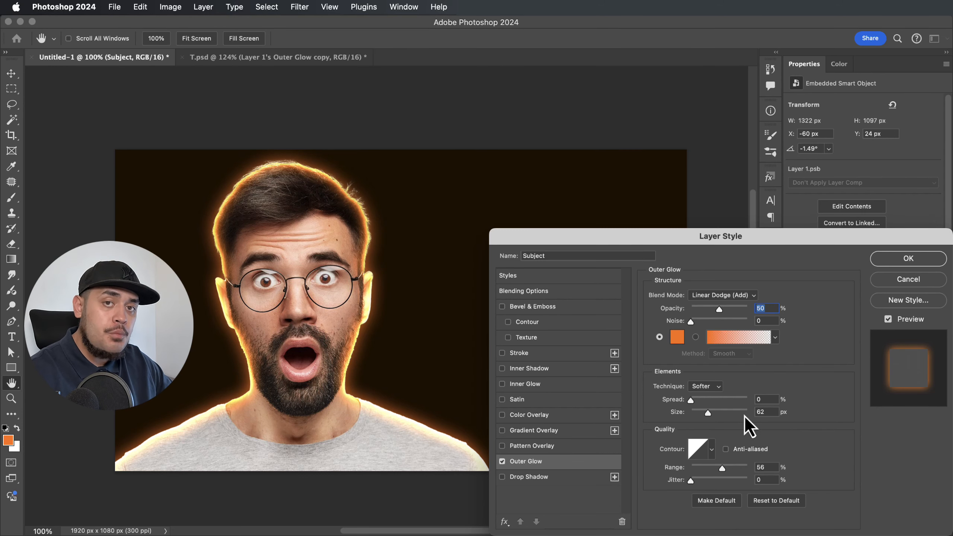
left_click(908, 258)
key("v")
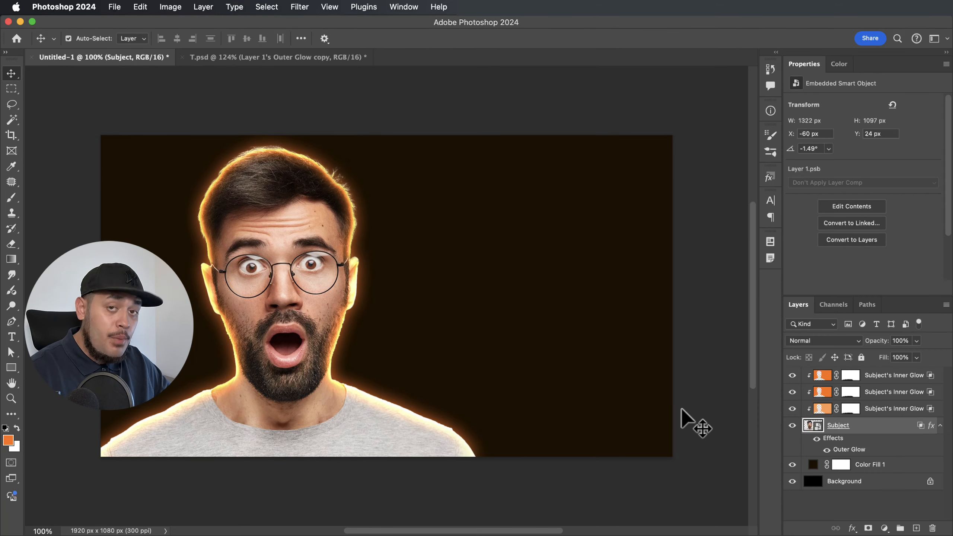
Convert Subject's Outer Glow effect into a separate layer below Subject.
right_click(862, 457)
left_click(808, 500)
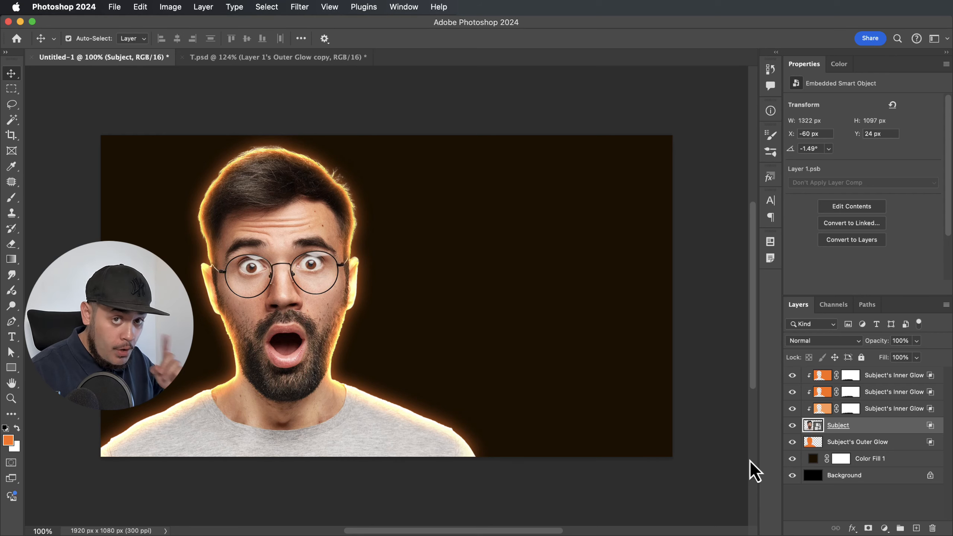
Re-enable Outer Glow on Subject with opacity raised to 100% and size set to 30 px.
double_click(884, 429)
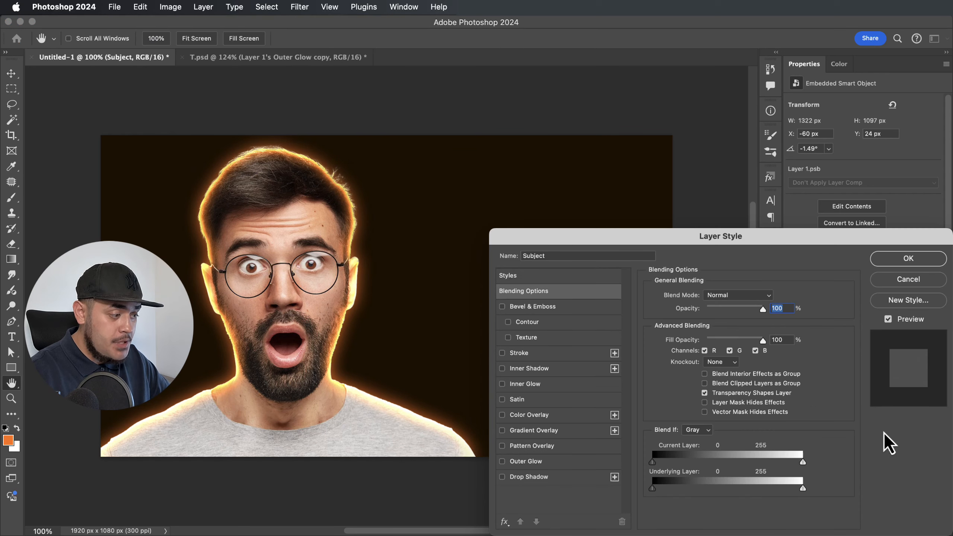
left_click(502, 461)
left_click(526, 461)
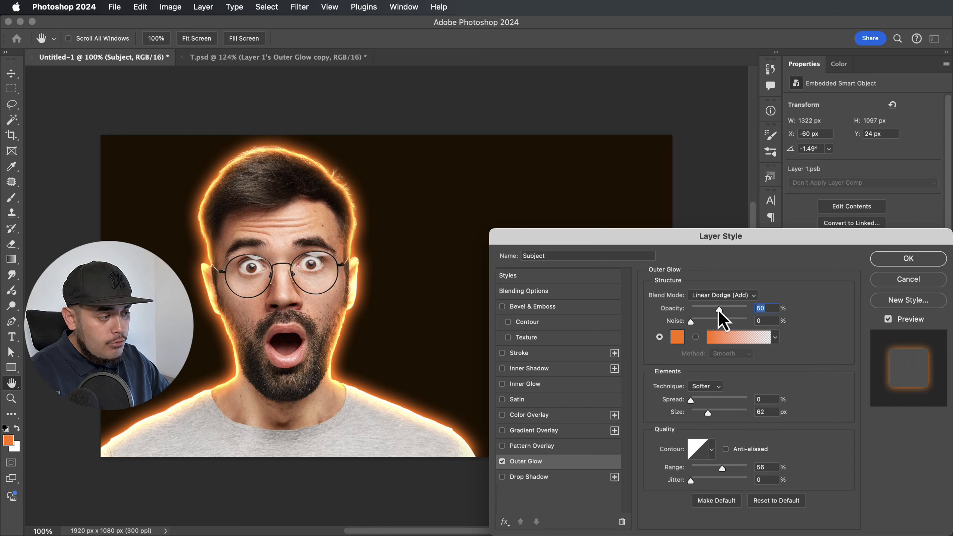
left_click_drag(718, 309, 743, 309)
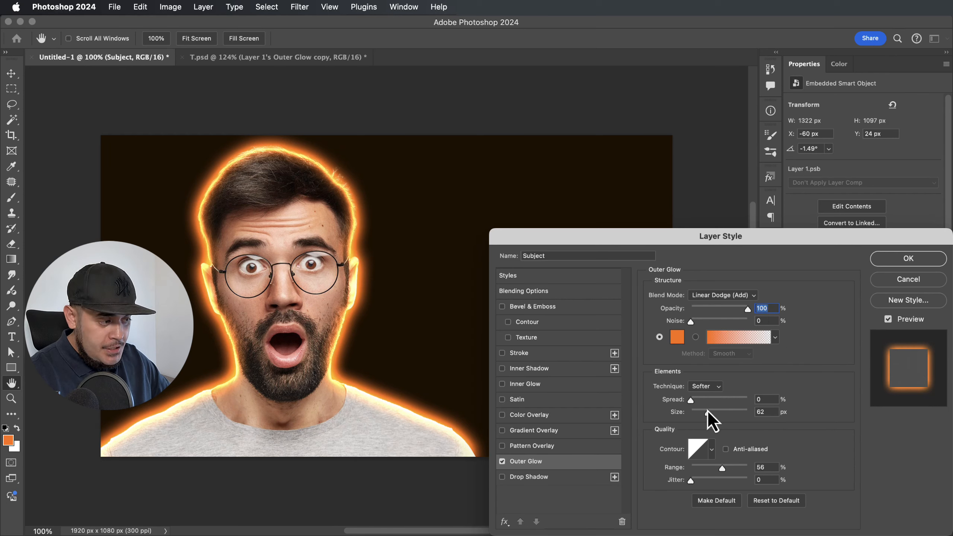
left_click_drag(707, 413, 700, 413)
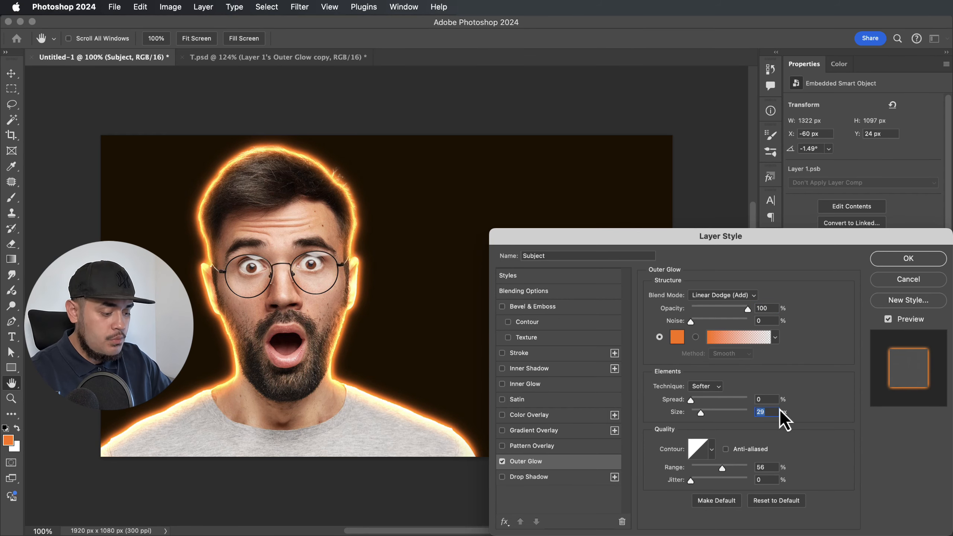
type("30")
key("Return")
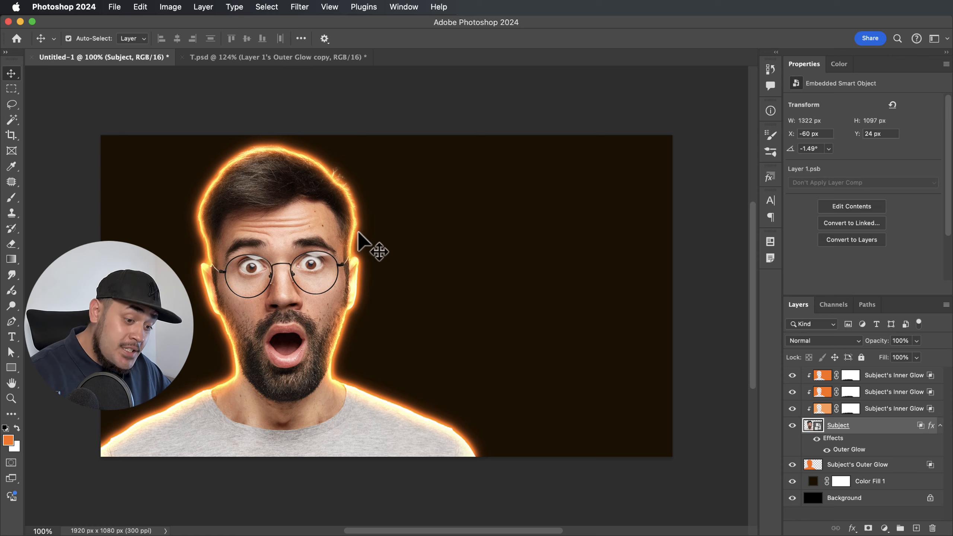
key("super+equal")
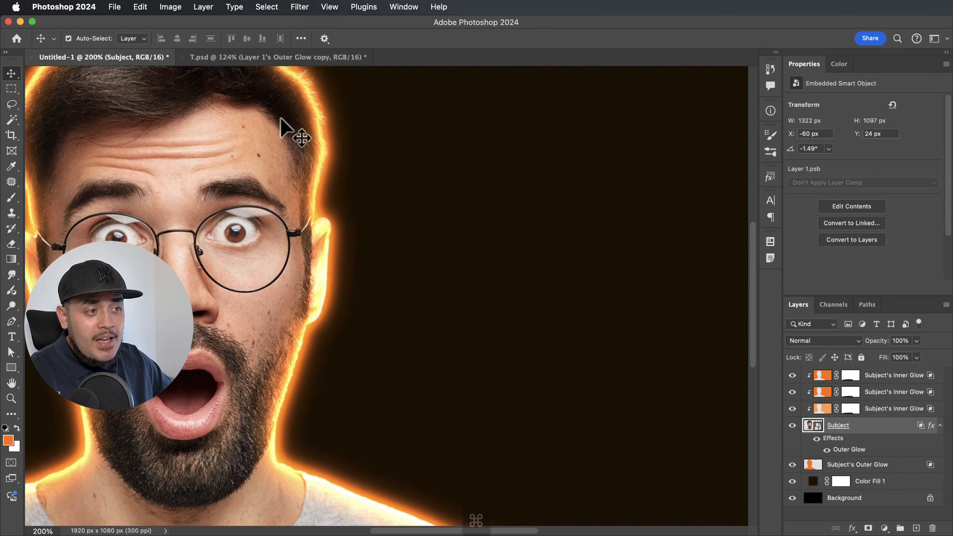
key("super+minus")
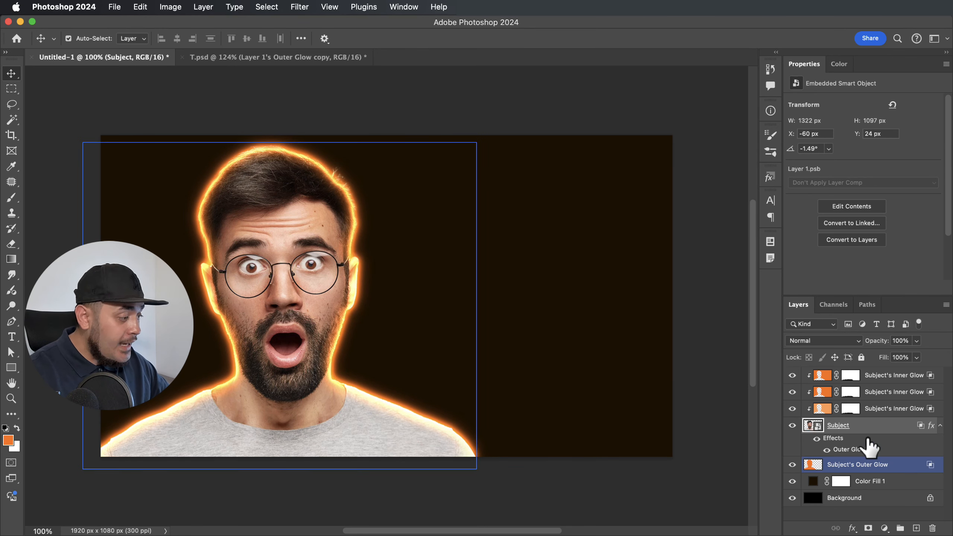
Add a Color Balance layer above Subject with Midtones at +4, -2, -5.
left_click(884, 528)
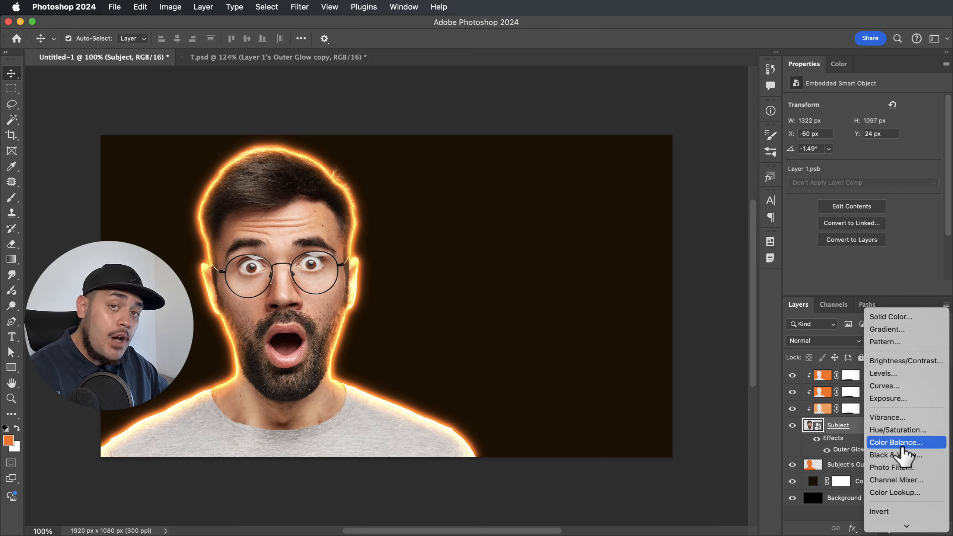
left_click(901, 447)
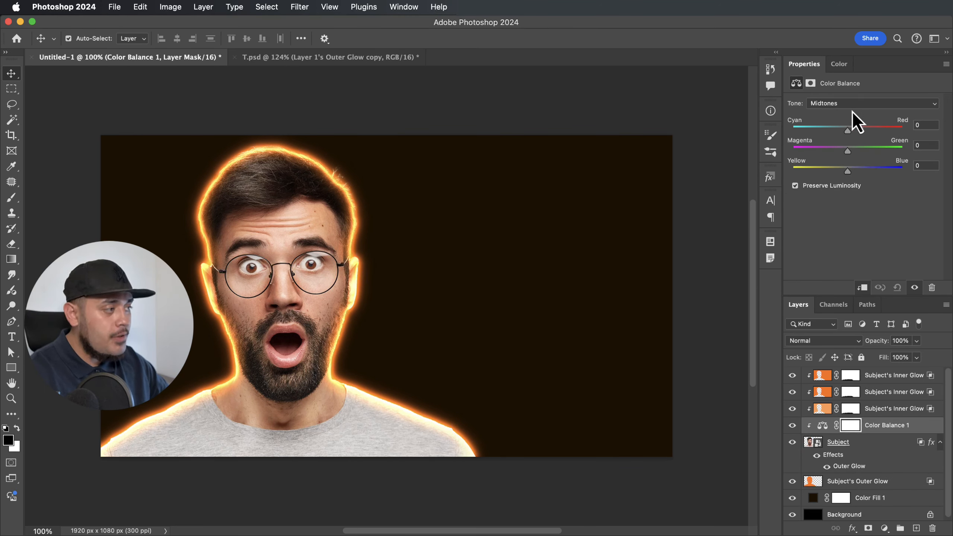
left_click_drag(847, 131, 848, 130)
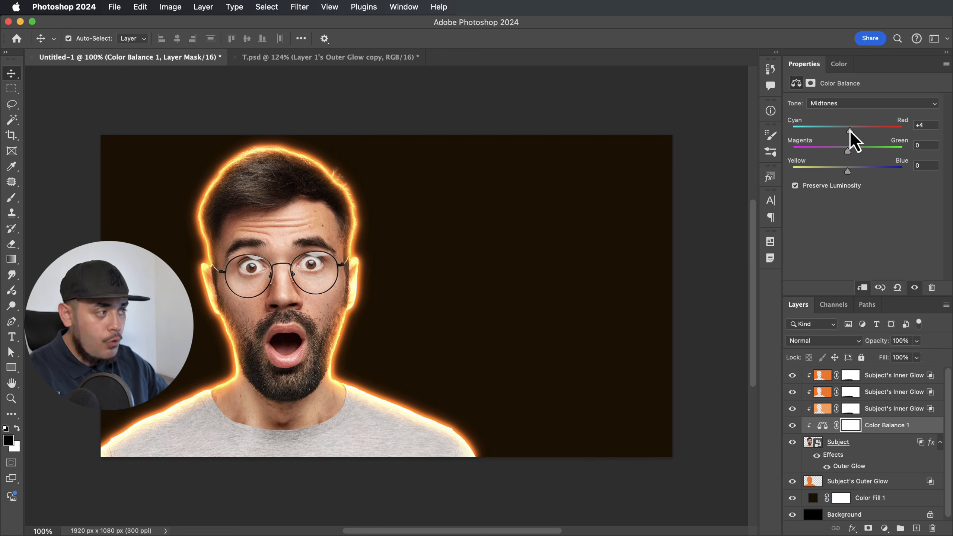
left_click_drag(848, 150, 844, 152)
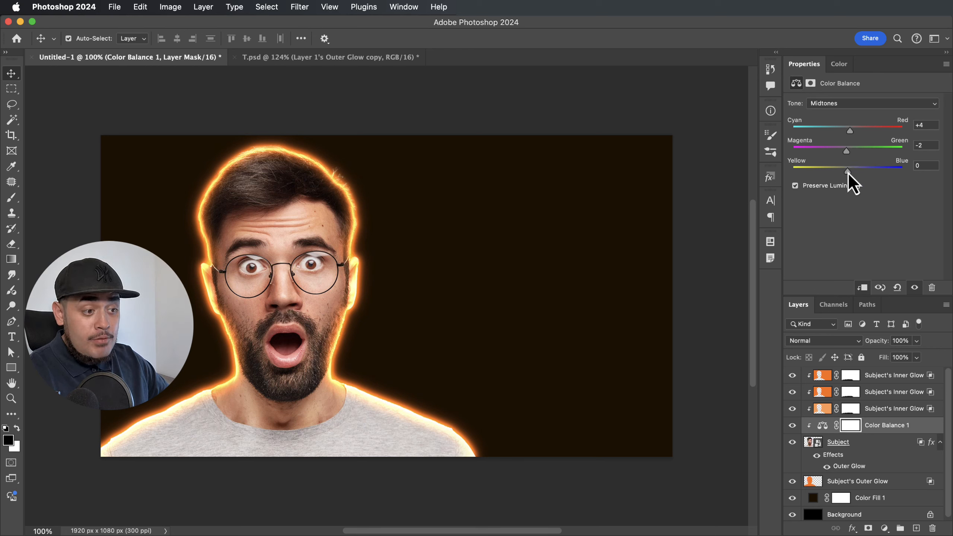
left_click_drag(847, 172, 844, 172)
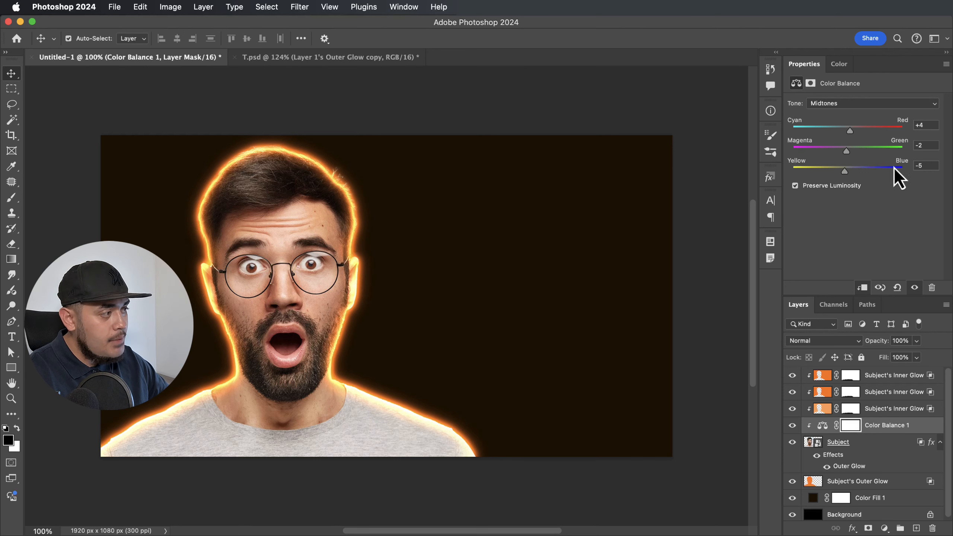
Set the Color Balance Highlights to +3, -1, -3.
left_click(859, 103)
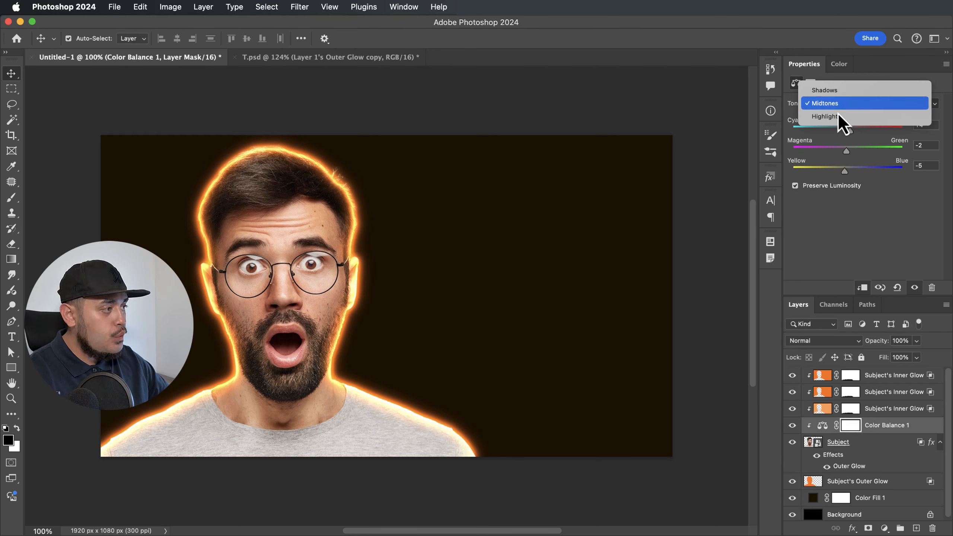
left_click(837, 119)
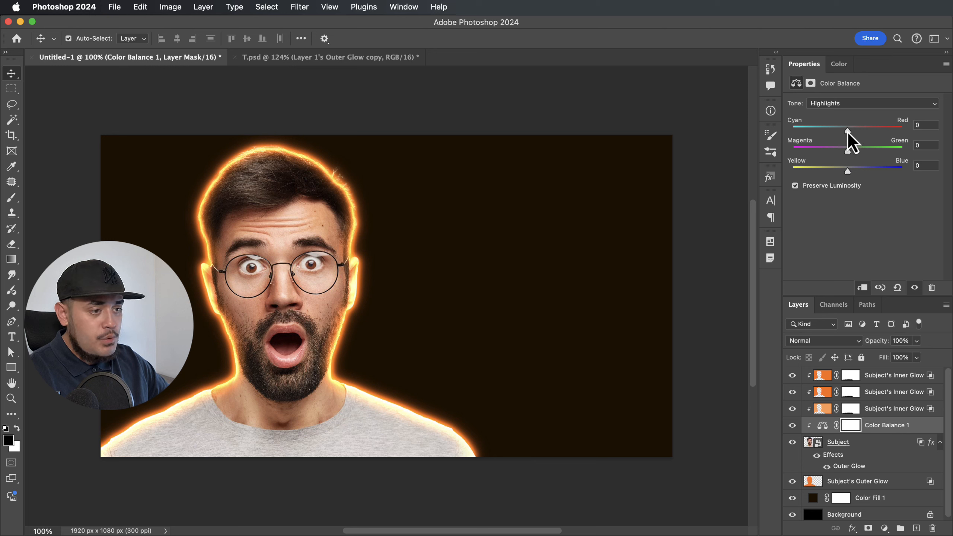
left_click_drag(847, 131, 846, 151)
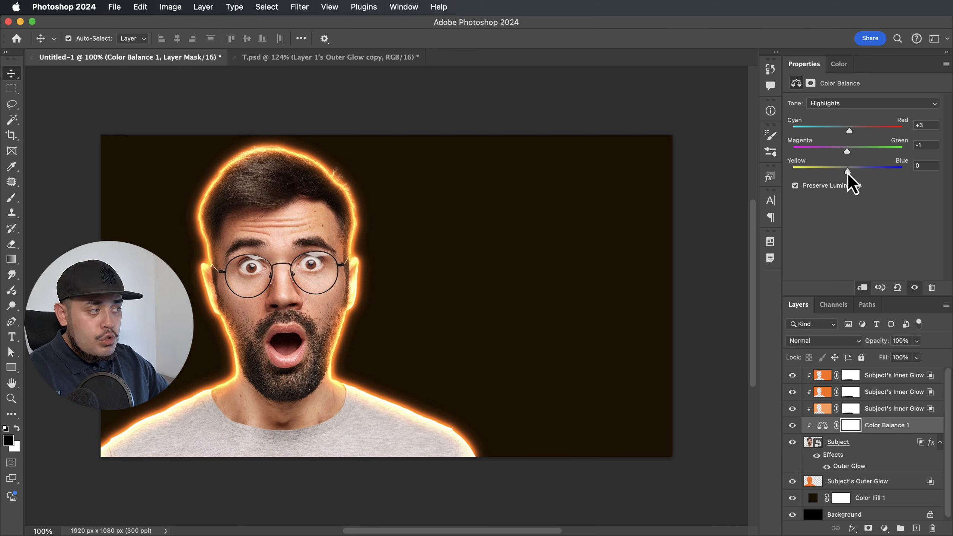
left_click_drag(847, 171, 845, 172)
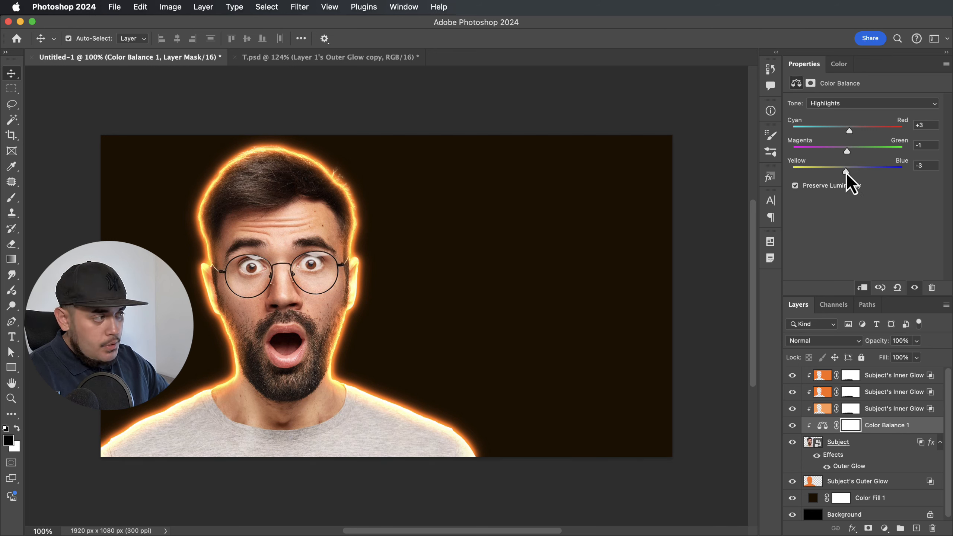
Set the Shadows to +3, -3, -5, then toggle the Color Balance visibility to compare.
left_click(856, 104)
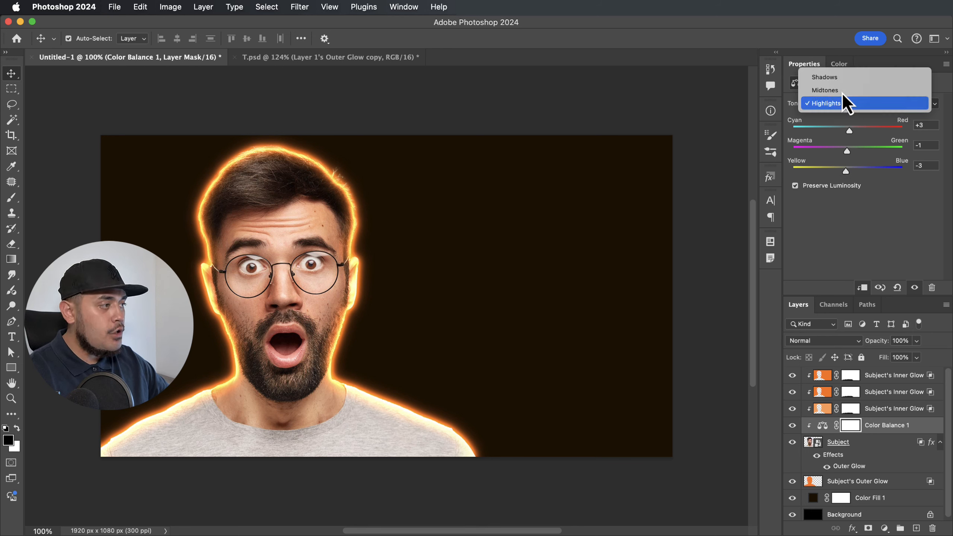
left_click(834, 77)
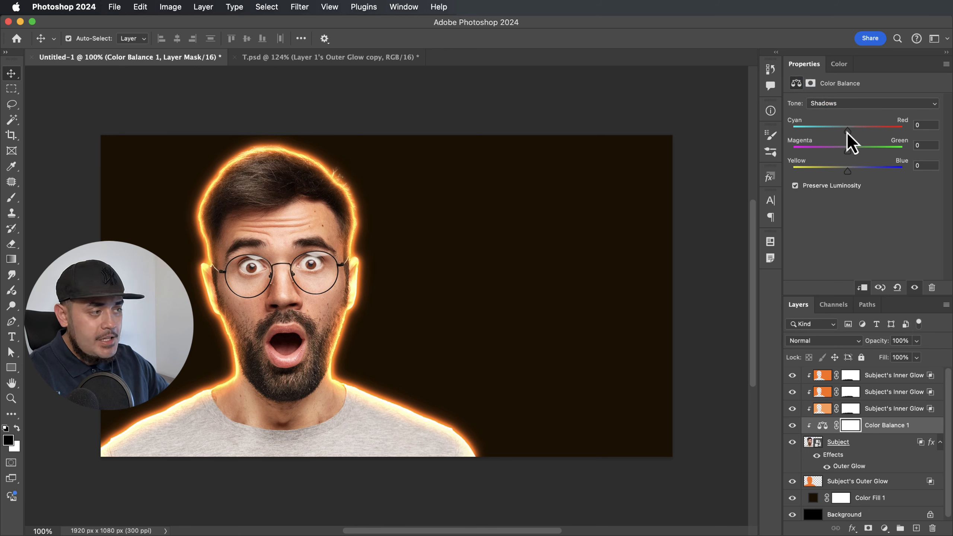
left_click_drag(846, 131, 849, 129)
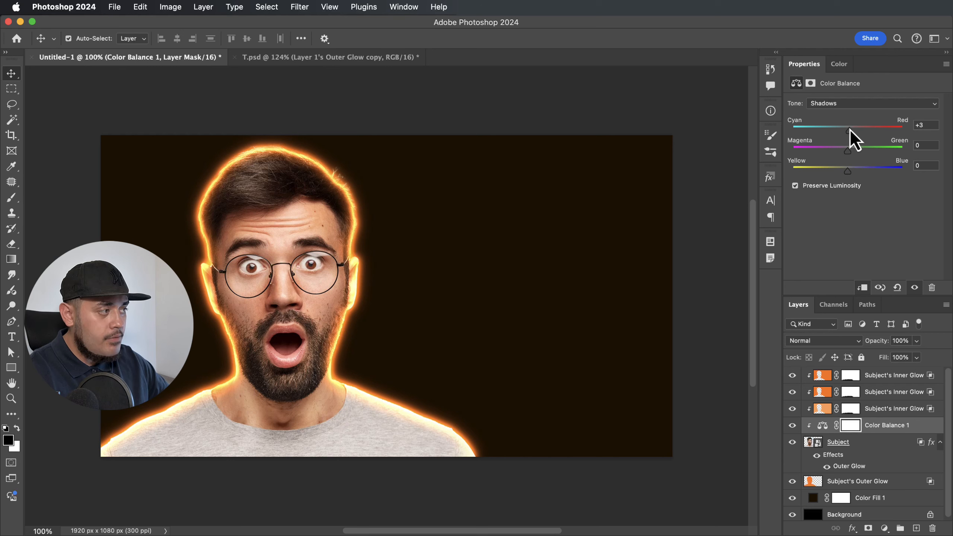
left_click_drag(847, 150, 846, 173)
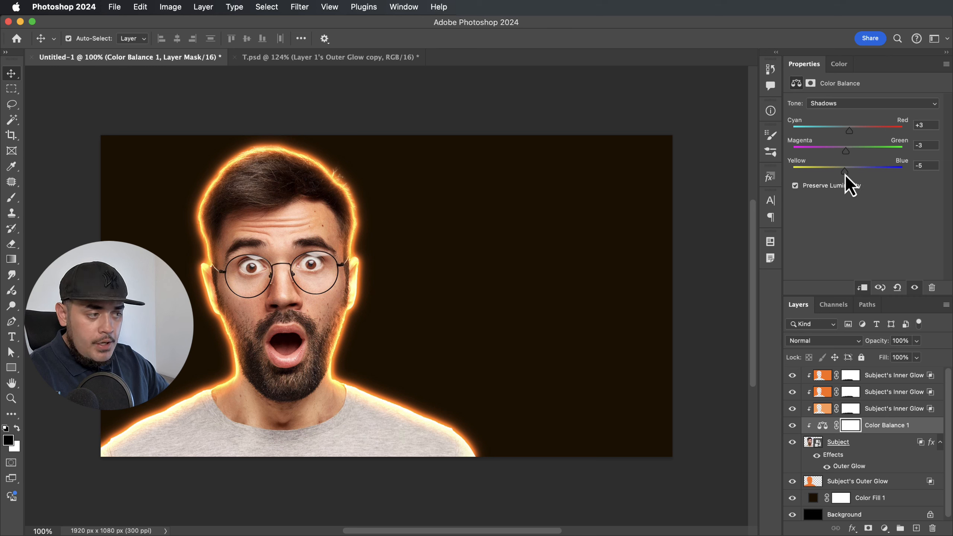
left_click(804, 464)
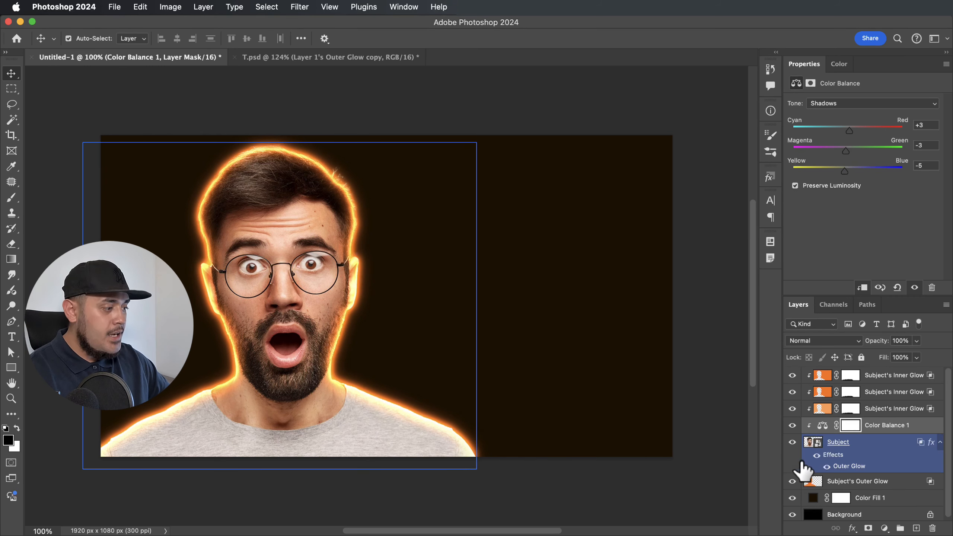
left_click(792, 426)
left_click(792, 425)
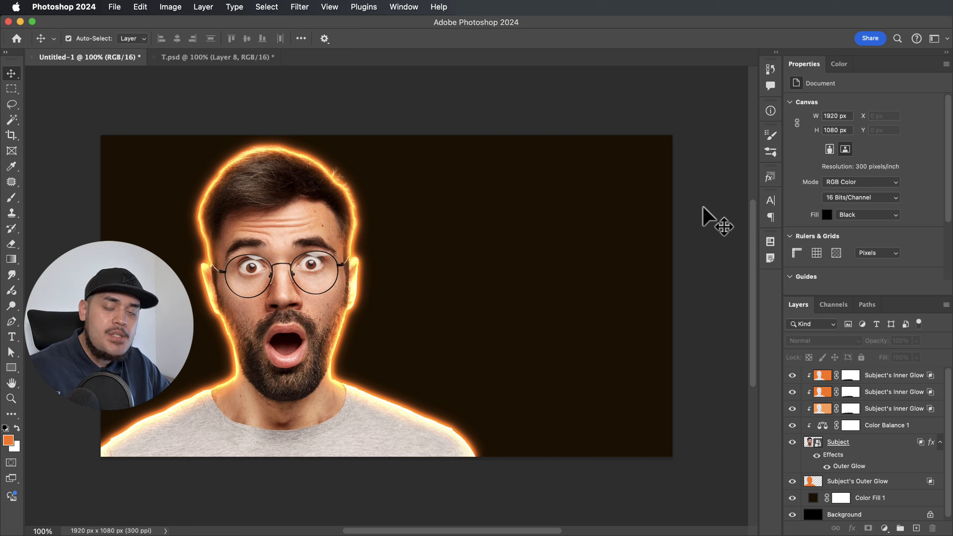
Switch to the T.psd document showing the fire sparks image on Layer 8.
left_click(229, 58)
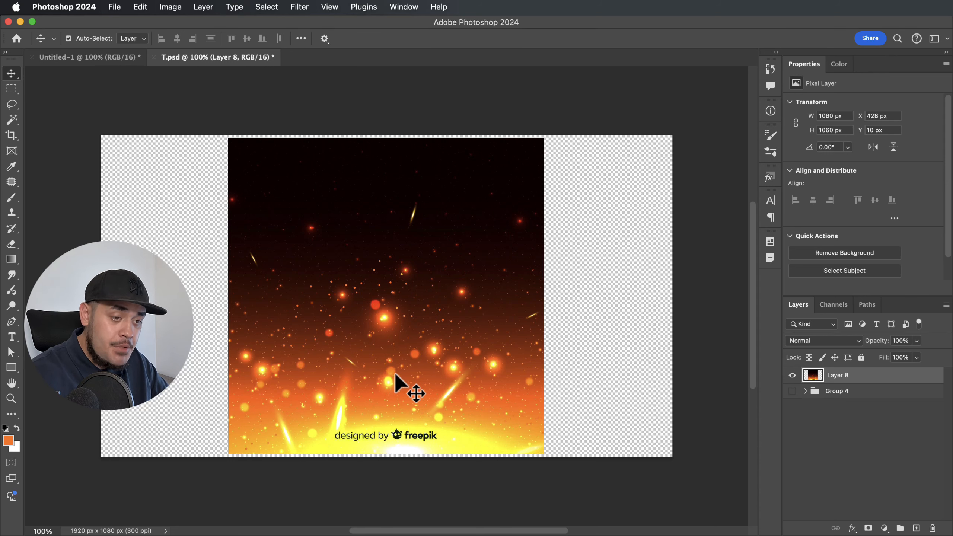
Drag the sparks image into Untitled-1 as Layer 1 and place it below Subject.
left_click_drag(366, 240, 377, 319)
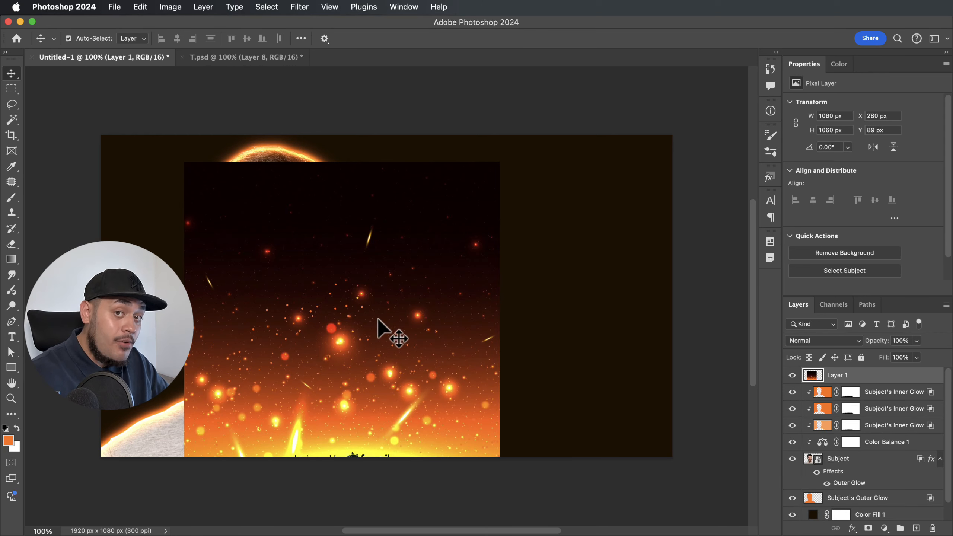
left_click_drag(366, 319, 450, 289)
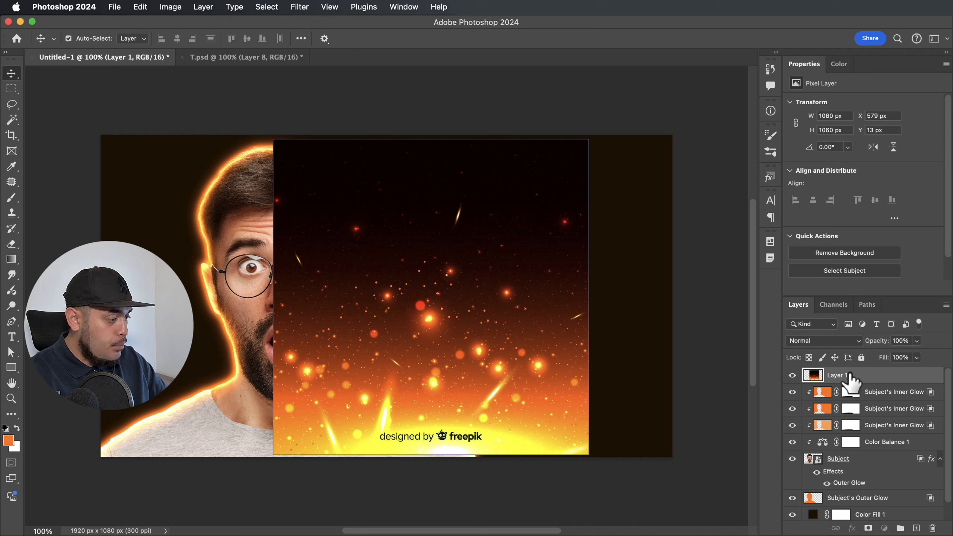
left_click_drag(848, 375, 847, 486)
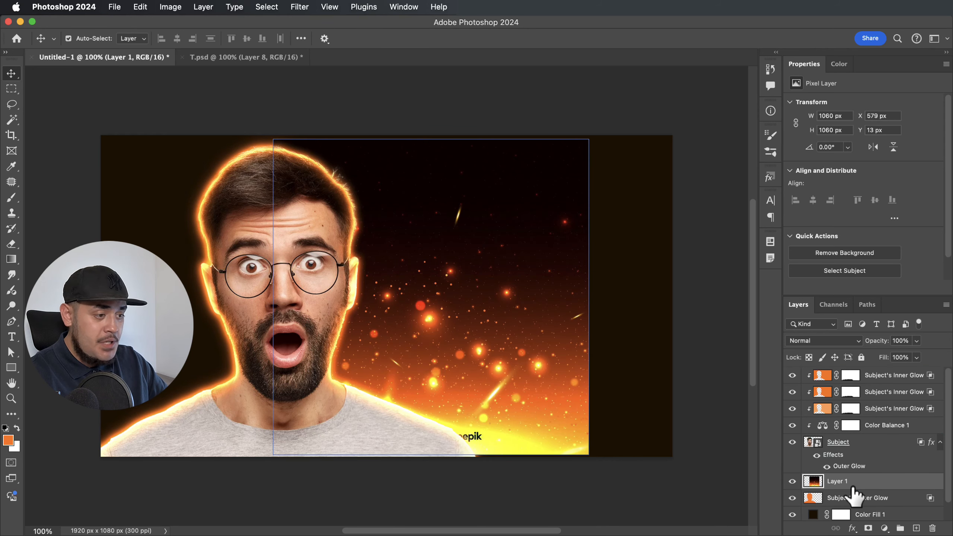
left_click_drag(504, 240, 347, 239)
Free Transform the sparks layer up to about 2116 px so it covers the canvas.
key("super+t")
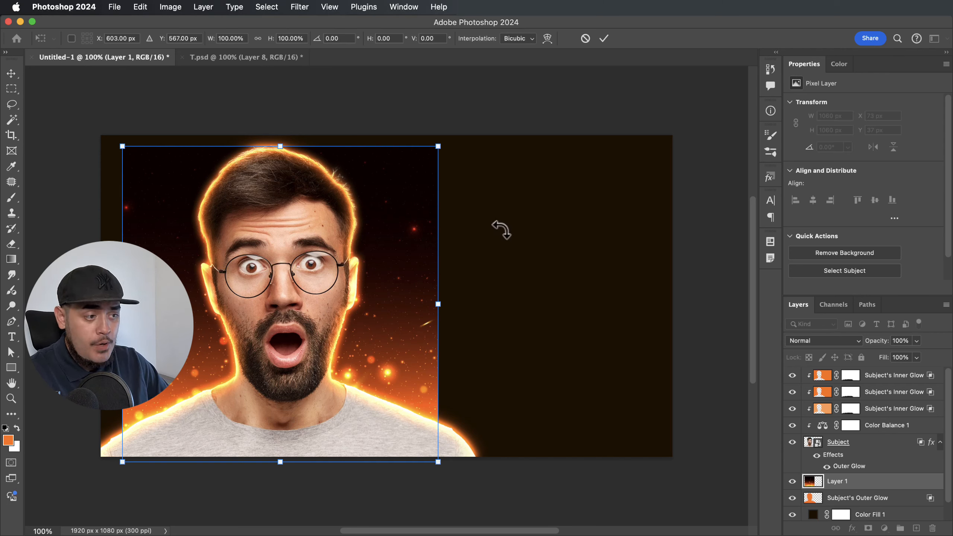
key("cmd+minus")
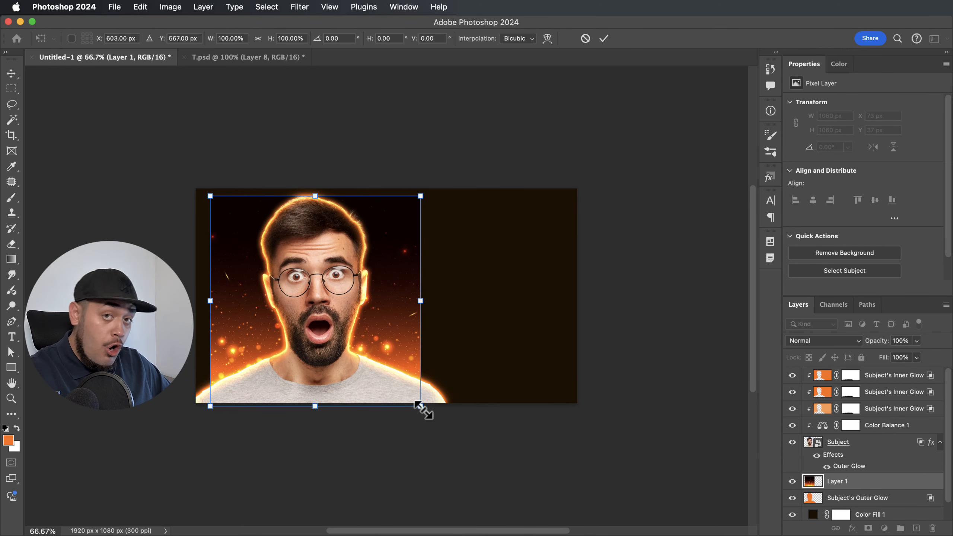
left_click_drag(421, 408, 525, 510)
scroll(497, 351, "down", 3)
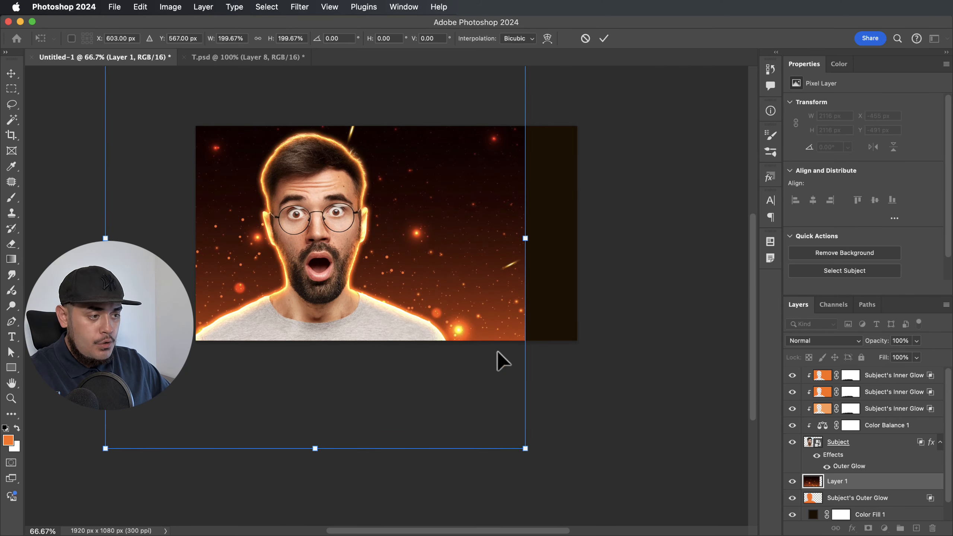
left_click_drag(456, 260, 460, 295)
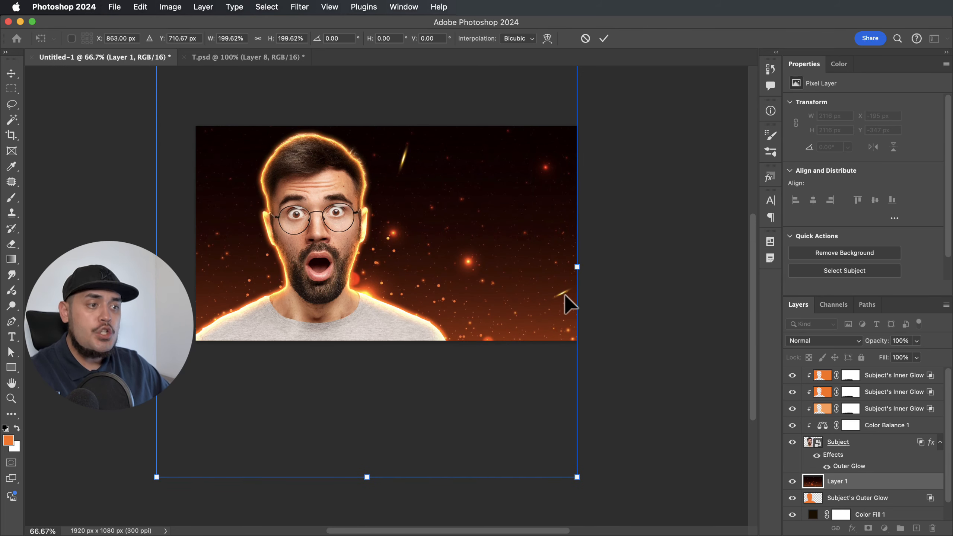
key("Return")
key("super+1")
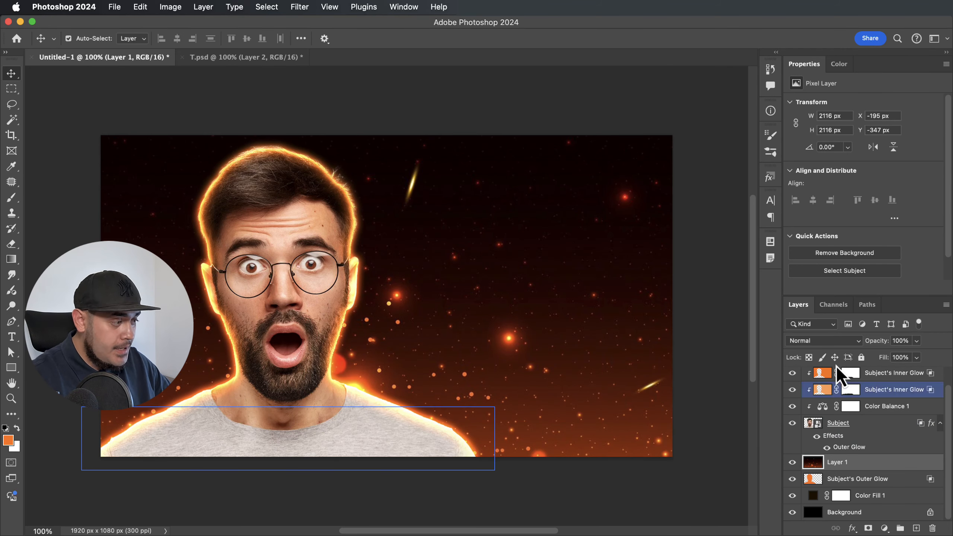
Set Layer 1's blend mode to Screen and add a blank white layer mask.
left_click(856, 341)
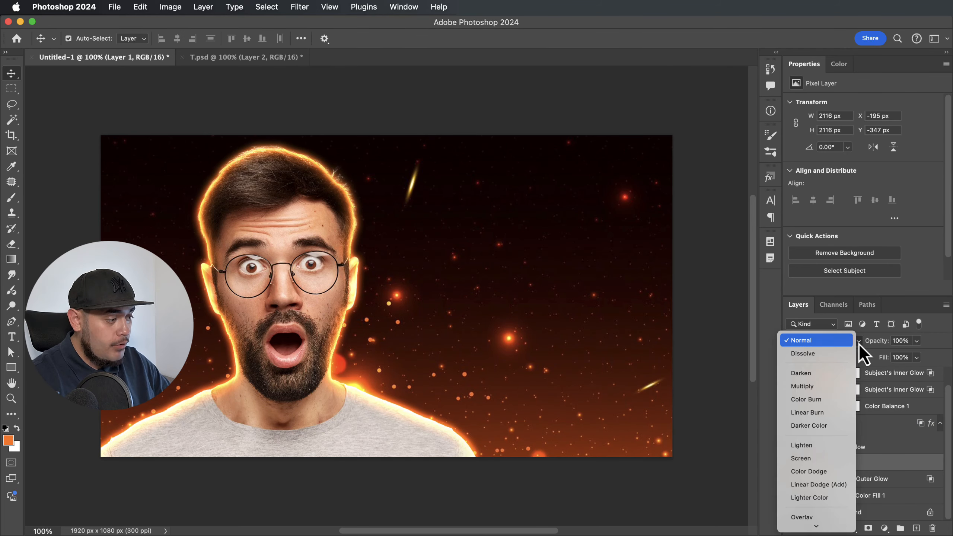
left_click(812, 461)
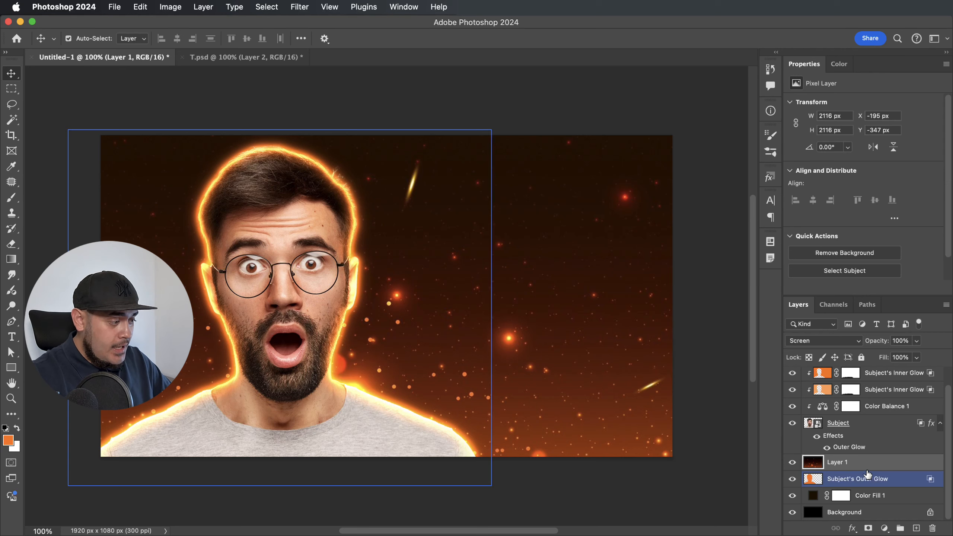
left_click(868, 528)
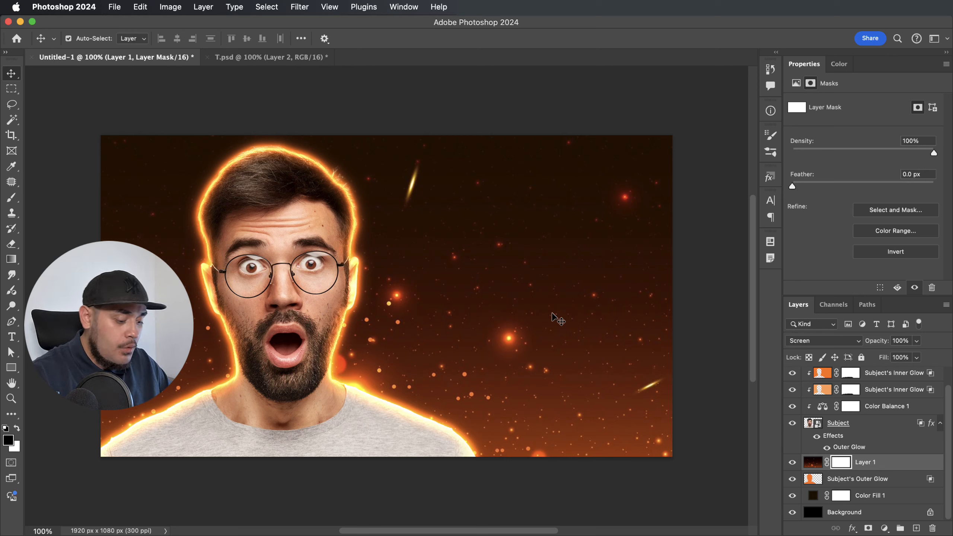
Paint black on Layer 1's mask with a 500 px, 20% flow brush to fade stray sparks.
key("b")
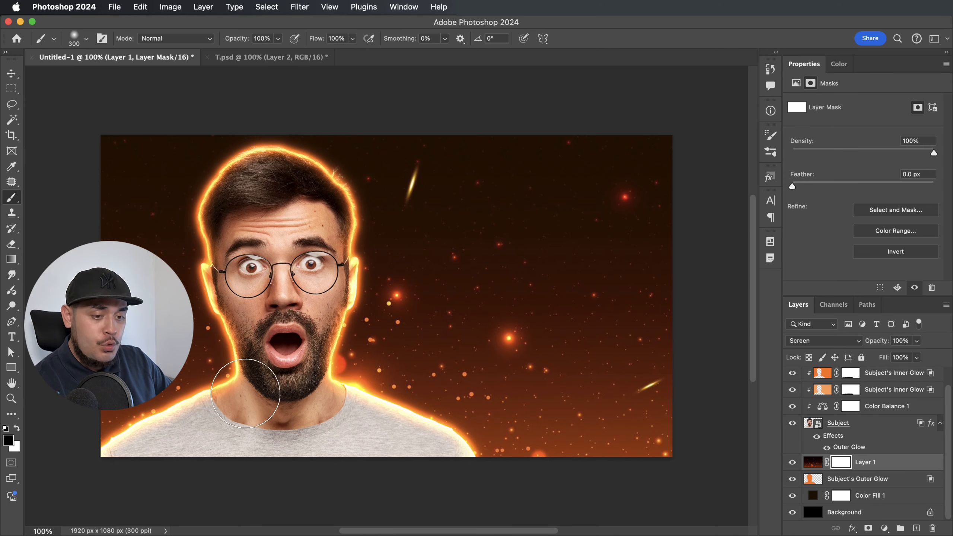
key("bracketright")
key("bracketright")
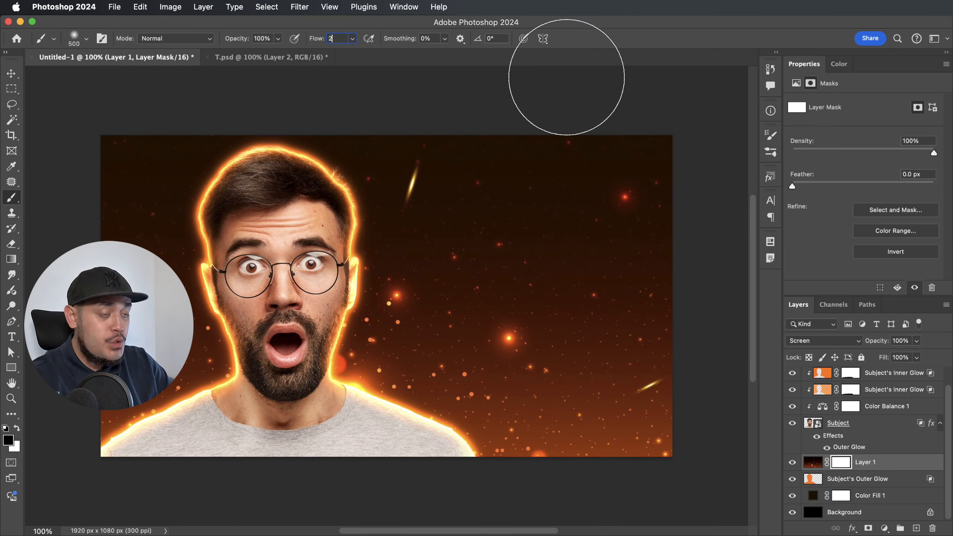
left_click(841, 462)
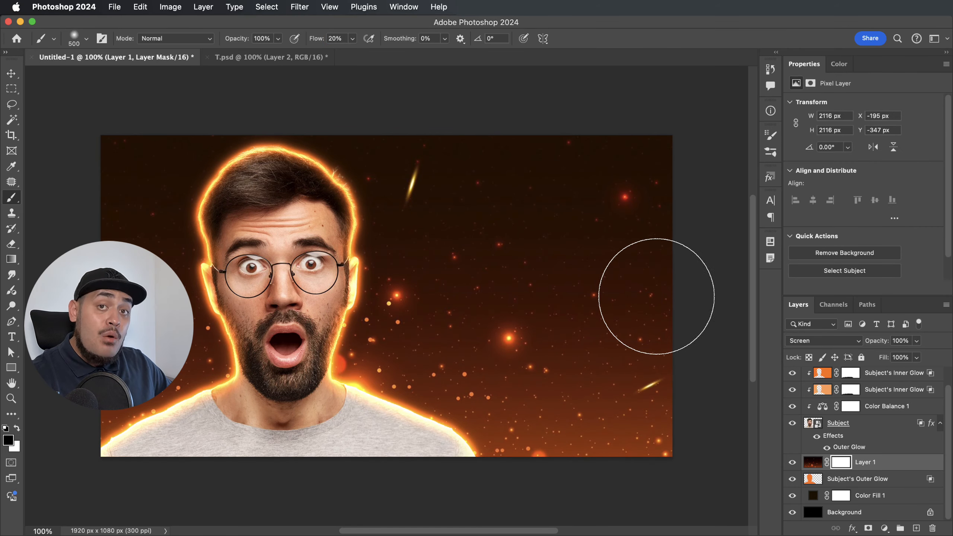
mouse_move(606, 183)
left_mouse_down()
mouse_move(568, 198)
mouse_move(632, 181)
mouse_move(589, 214)
mouse_move(639, 201)
mouse_move(578, 245)
mouse_move(554, 313)
mouse_move(530, 324)
left_mouse_up()
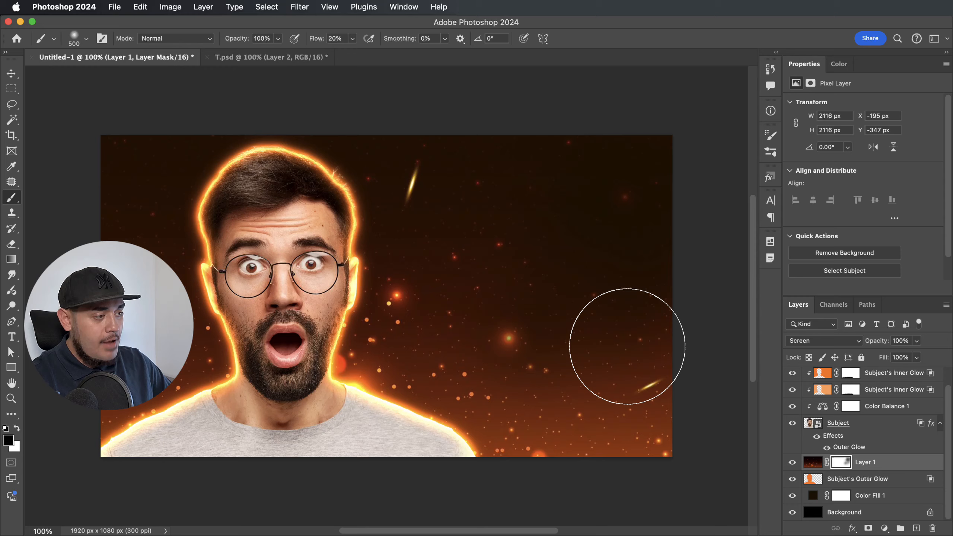
mouse_move(627, 336)
left_mouse_down()
mouse_move(649, 425)
mouse_move(621, 399)
mouse_move(617, 346)
mouse_move(643, 362)
mouse_move(645, 439)
mouse_move(676, 402)
mouse_move(627, 224)
mouse_move(665, 153)
mouse_move(440, 137)
left_mouse_up()
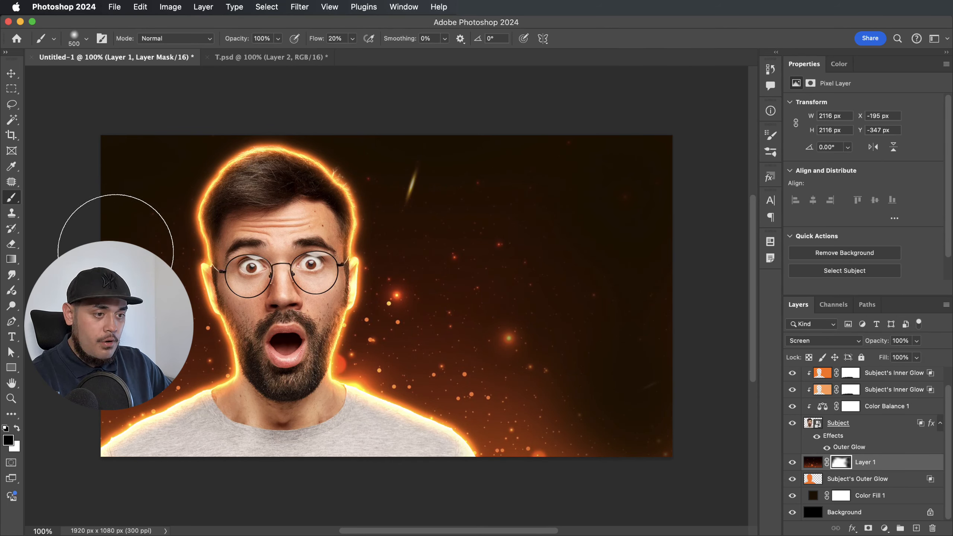
mouse_move(541, 237)
left_mouse_down()
mouse_move(405, 206)
mouse_move(426, 186)
left_mouse_up()
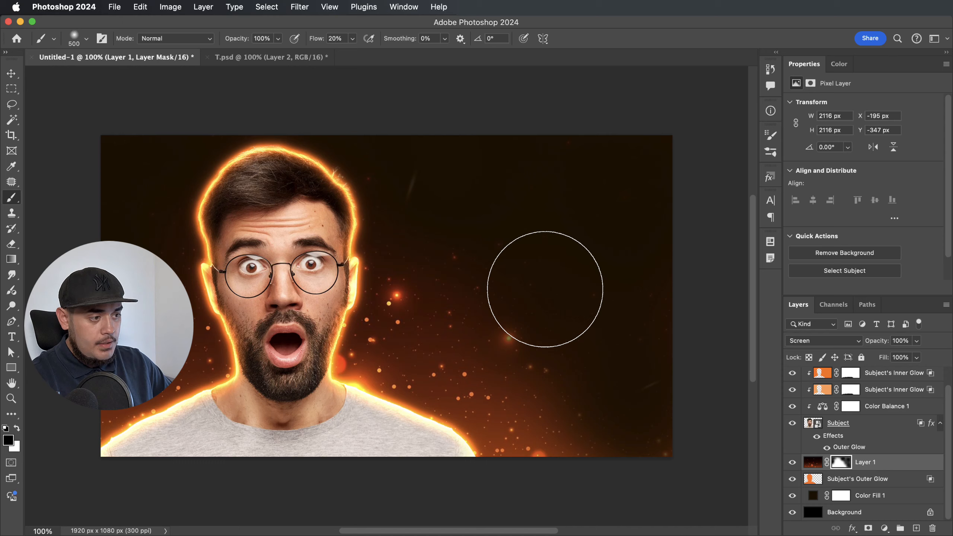
mouse_move(463, 322)
left_mouse_down()
mouse_move(503, 355)
mouse_move(564, 382)
mouse_move(451, 271)
mouse_move(479, 297)
mouse_move(591, 306)
left_mouse_up()
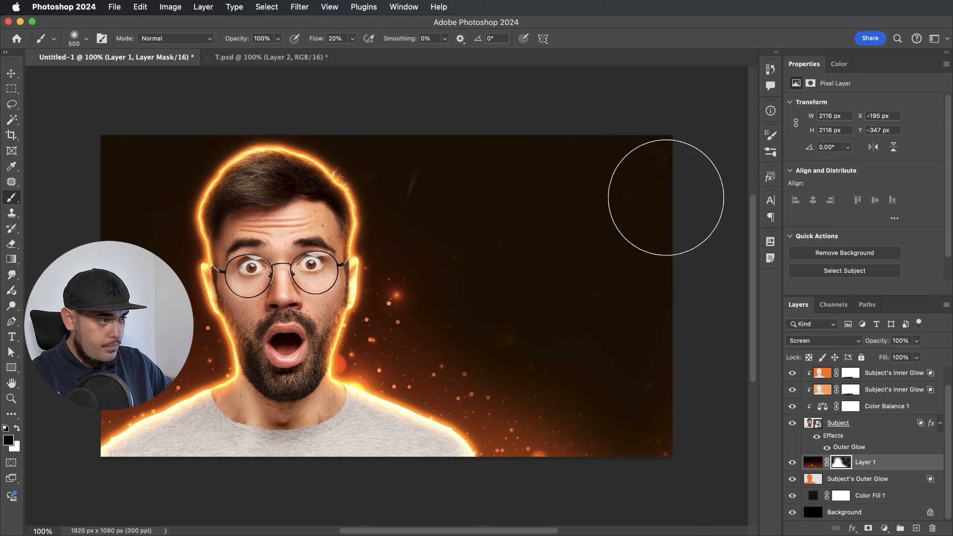
mouse_move(565, 167)
left_mouse_down()
mouse_move(476, 260)
mouse_move(697, 430)
mouse_move(606, 433)
mouse_move(545, 417)
left_mouse_up()
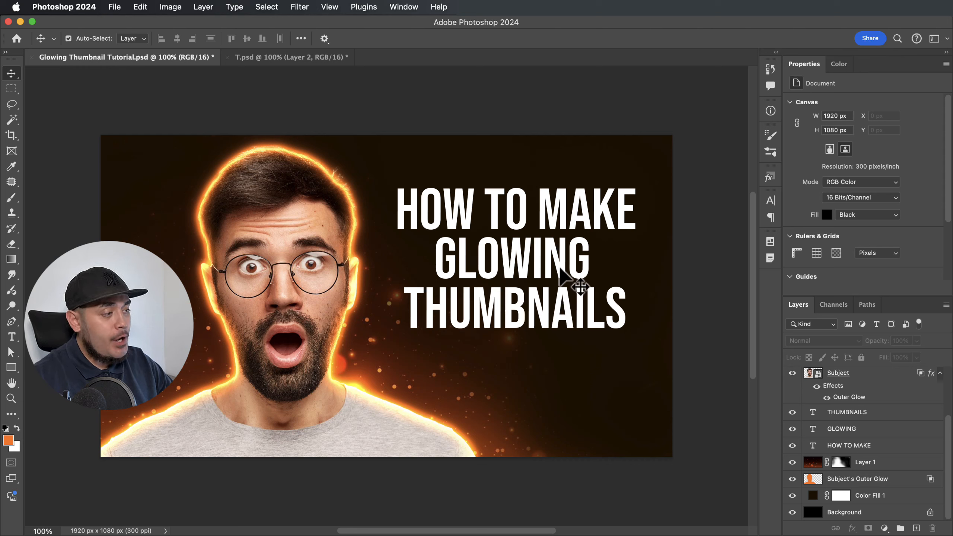
Apply the orange glow swatch from the Styles panel to the GLOWING and THUMBNAILS layers.
left_click(560, 270)
left_click(769, 178)
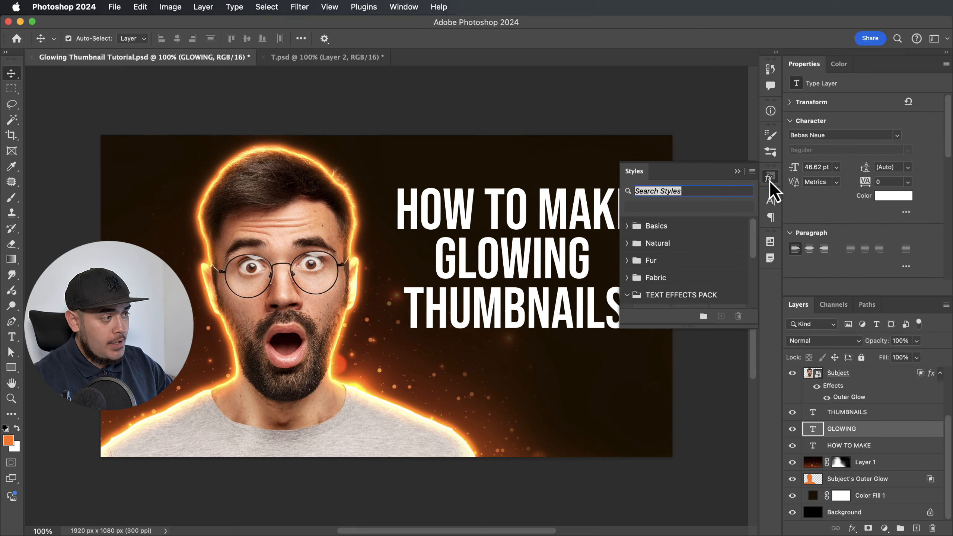
scroll(681, 268, "down", 5)
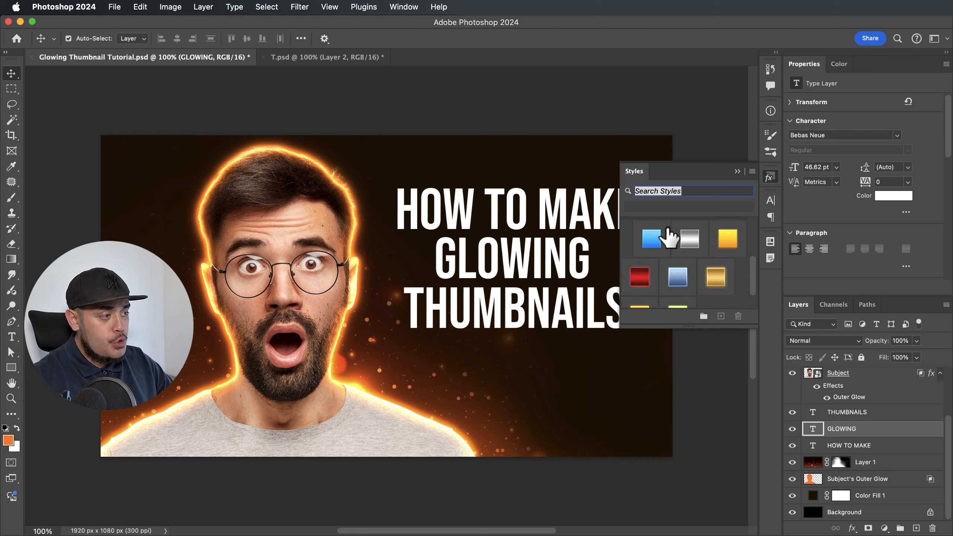
scroll(671, 236, "up", 3)
scroll(675, 270, "down", 5)
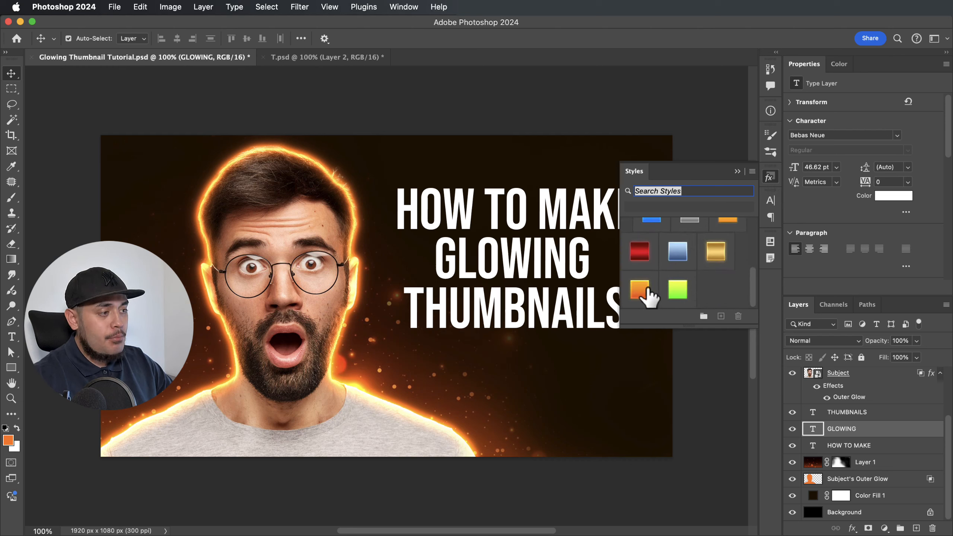
left_click(642, 300)
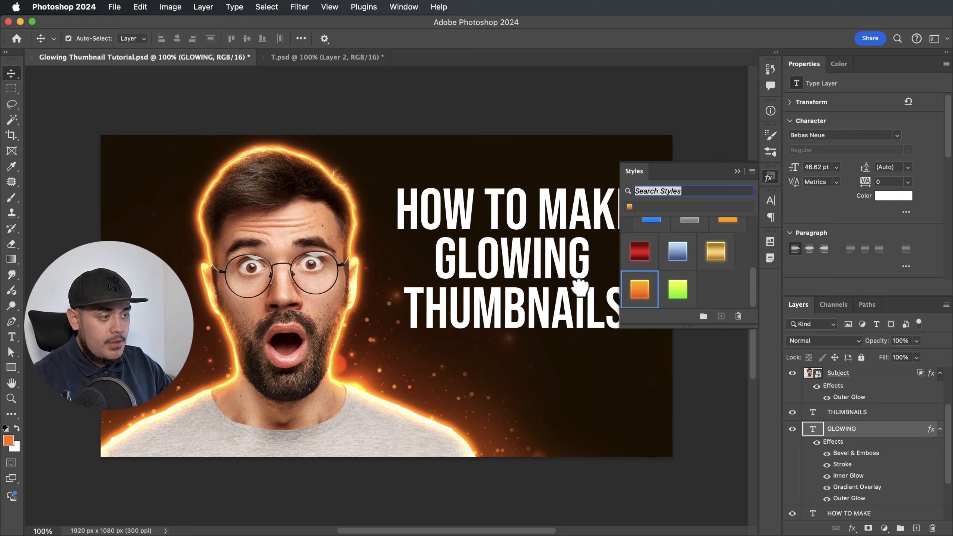
left_click(858, 413)
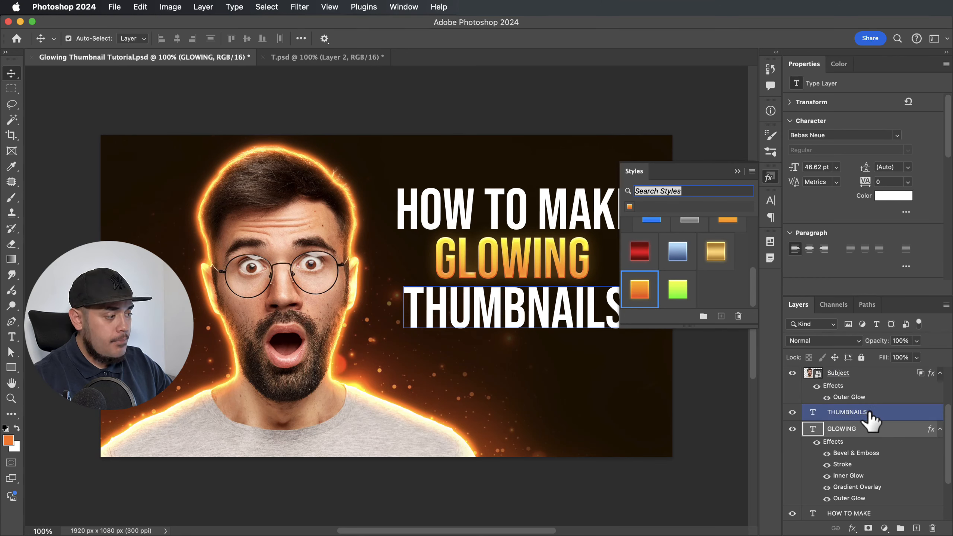
left_click(639, 297)
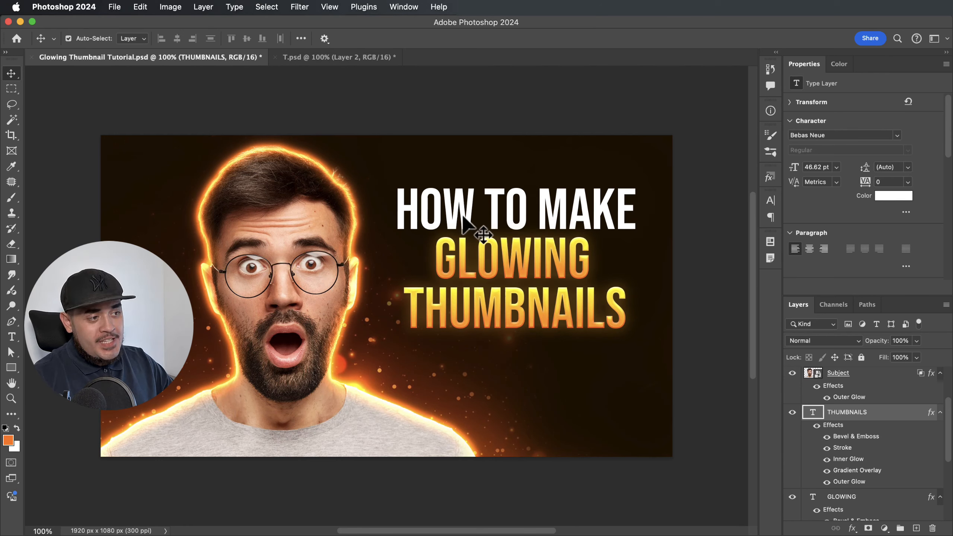
Give HOW TO MAKE the chrome silver style, hiding its Stroke effect.
left_click(463, 214)
scroll(870, 488, "down", 2)
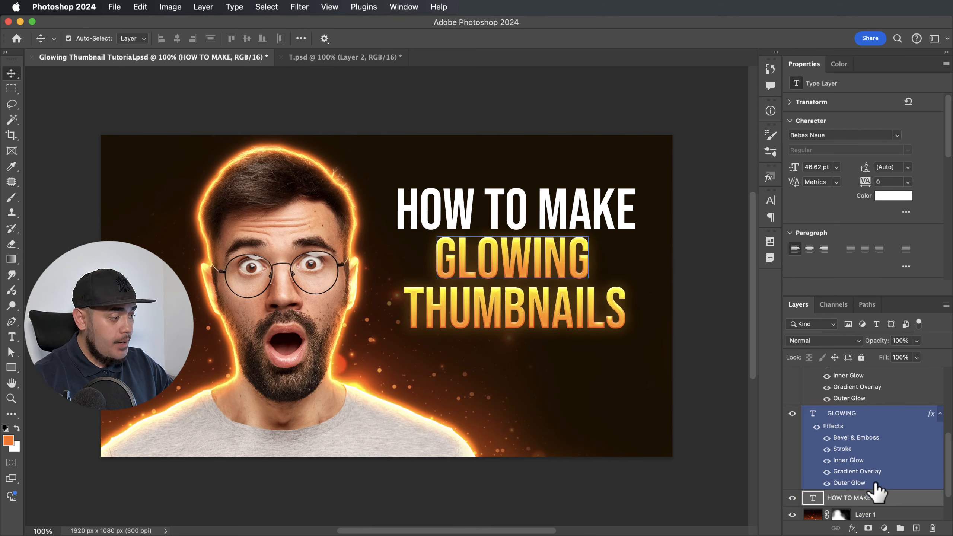
left_click(769, 177)
scroll(698, 297, "up", 4)
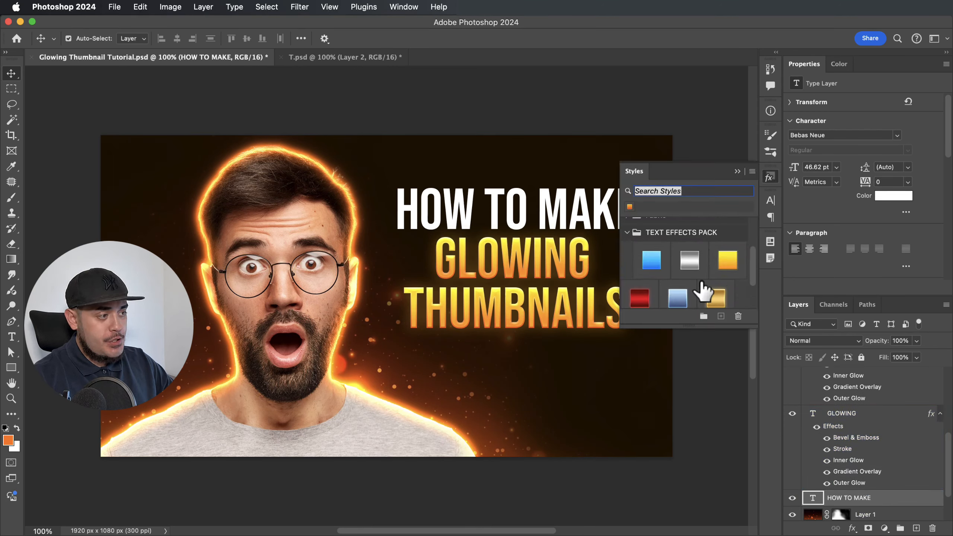
left_click(692, 301)
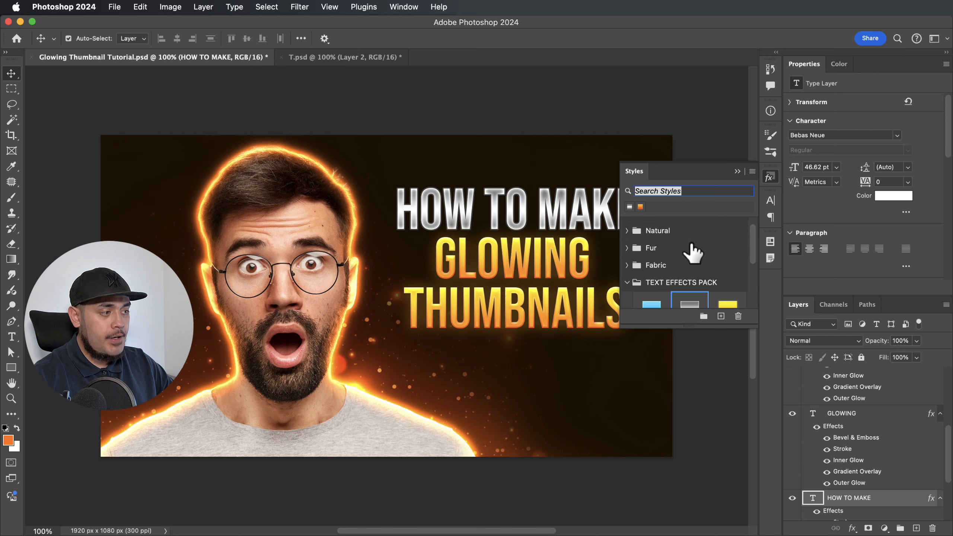
scroll(633, 251, "down", 2)
scroll(900, 503, "down", 3)
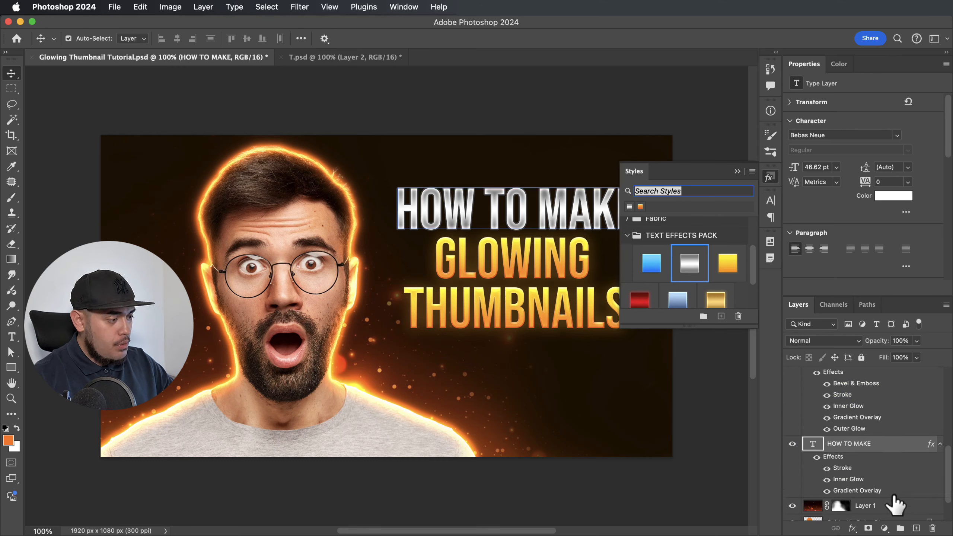
left_click(827, 467)
left_click(719, 412)
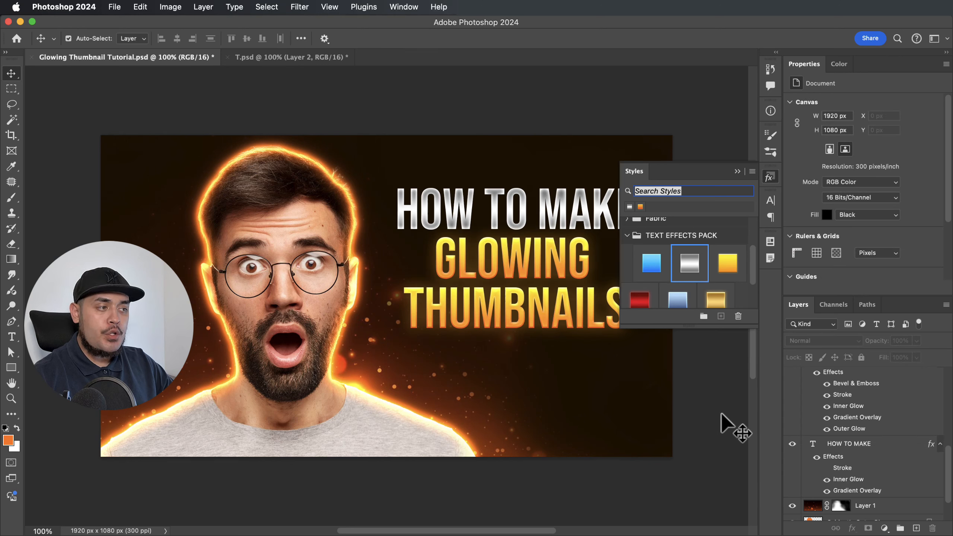
left_click(769, 176)
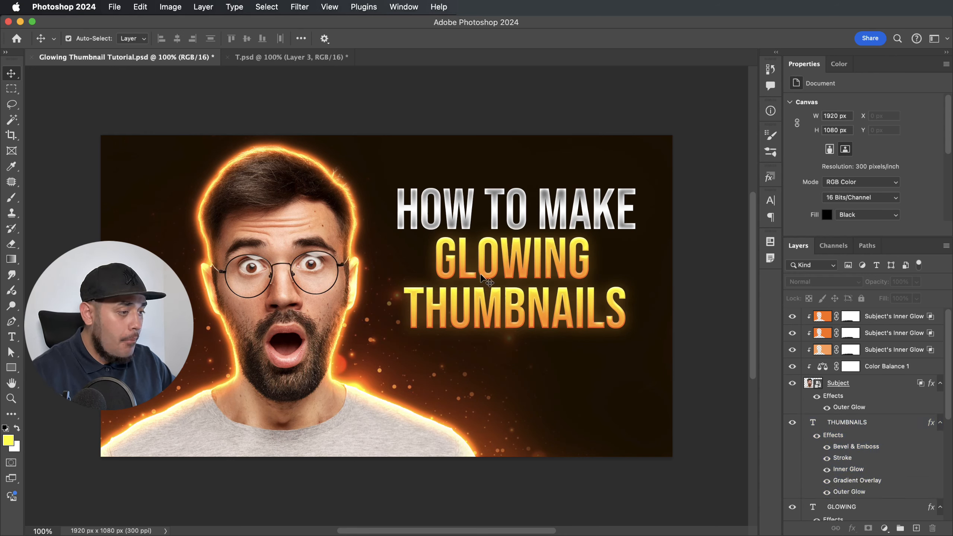
Add an empty Layer 2 above THUMBNAILS and set the brush flow to 100%.
left_click(873, 422)
scroll(914, 393, "down", 3)
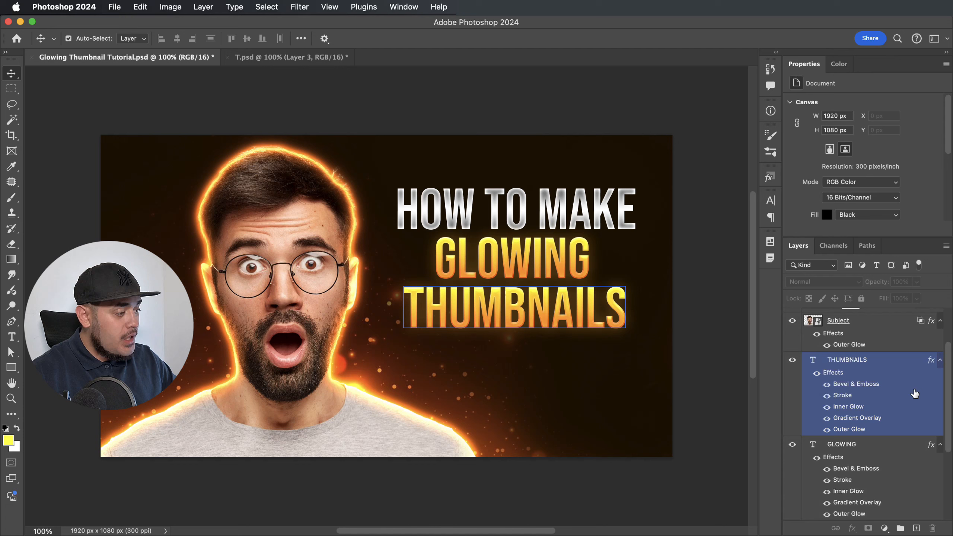
scroll(914, 392, "up", 2)
left_click(884, 346)
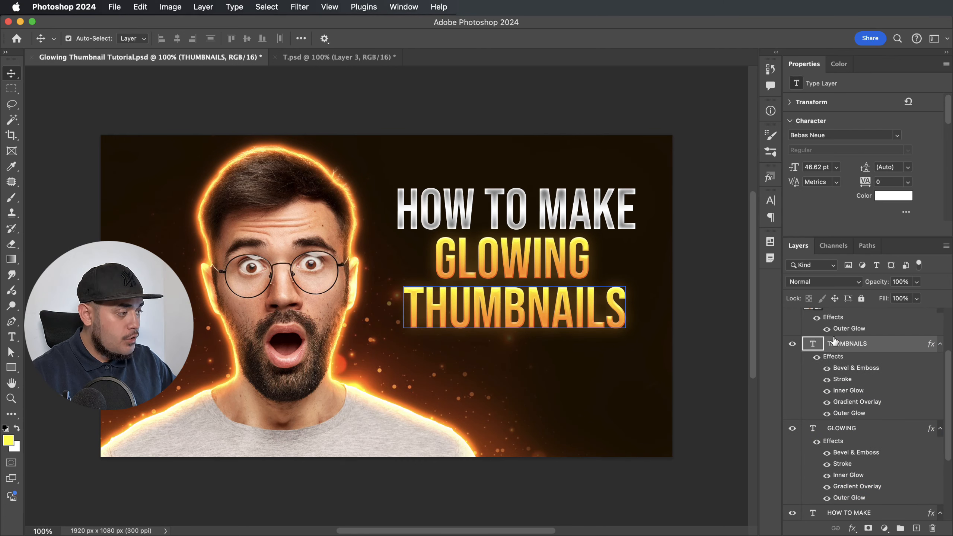
left_click_drag(887, 510, 934, 533)
left_click(916, 529)
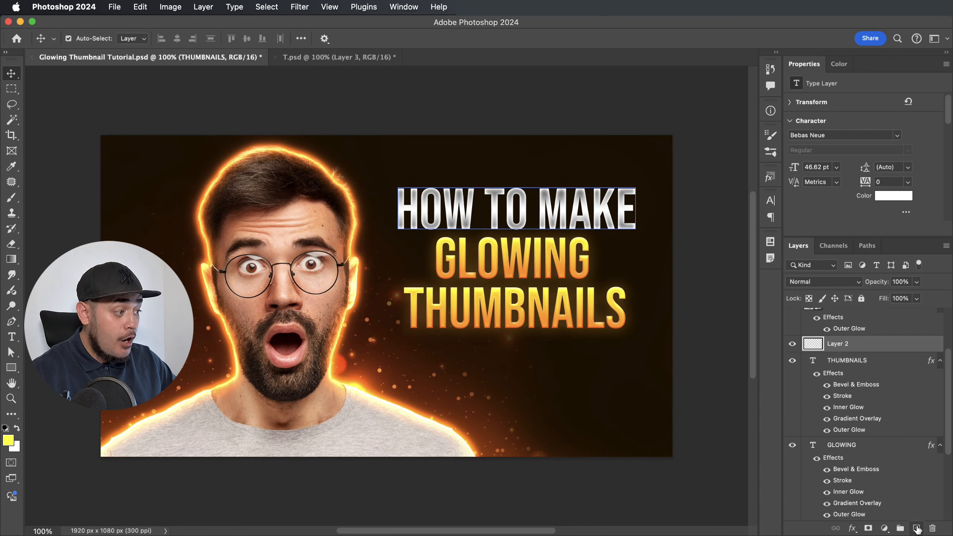
key("b")
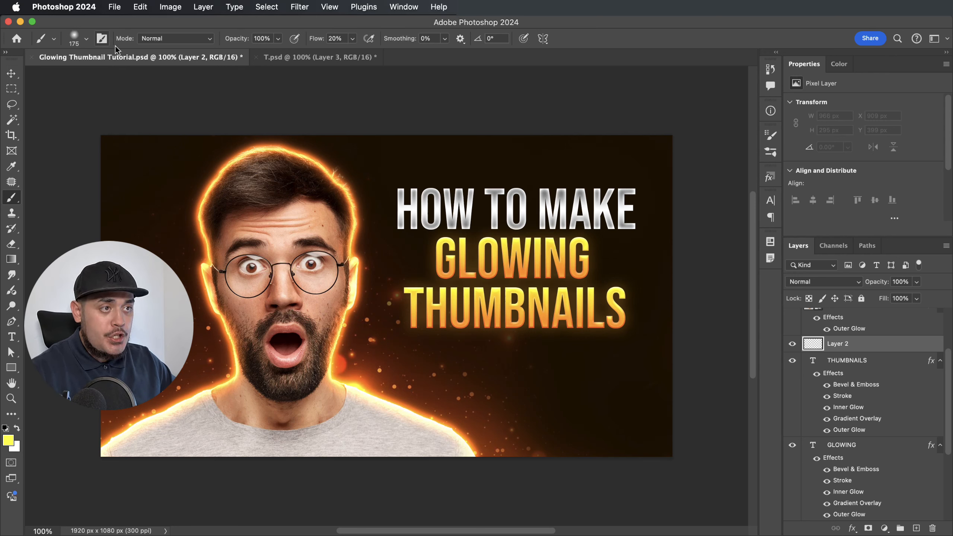
left_click_drag(311, 42, 382, 41)
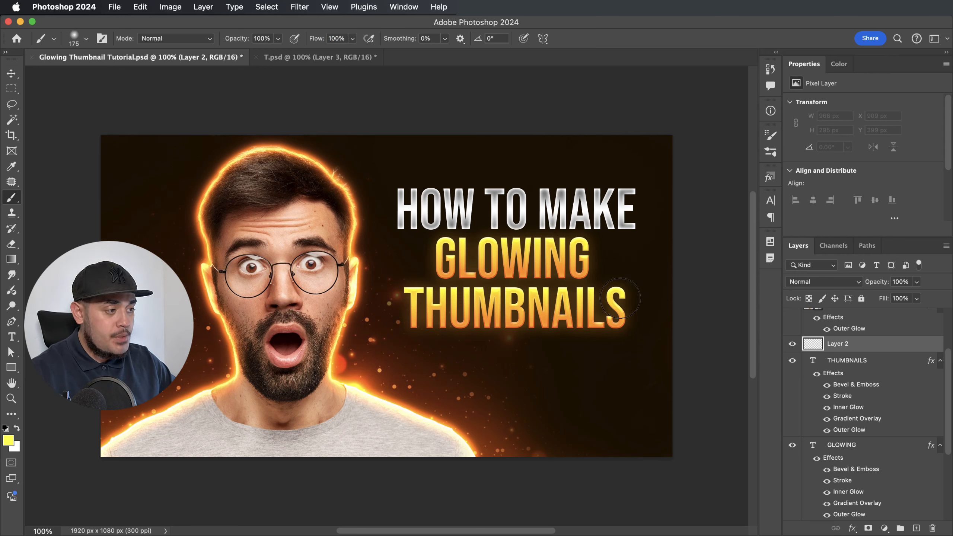
Paint yellow glow dabs across the word THUMBNAILS from right to left.
left_click(618, 298)
left_click(594, 298)
left_click(559, 299)
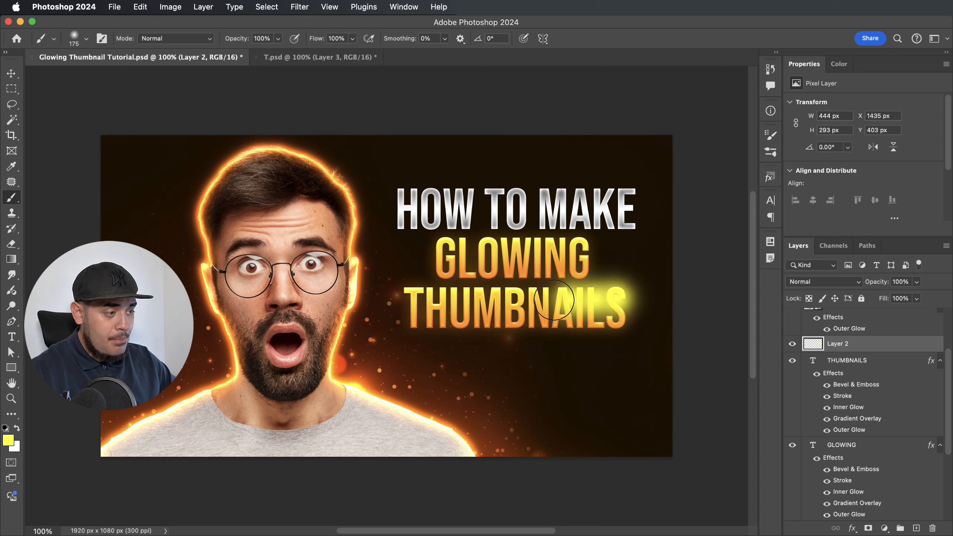
left_click(533, 299)
left_click(503, 299)
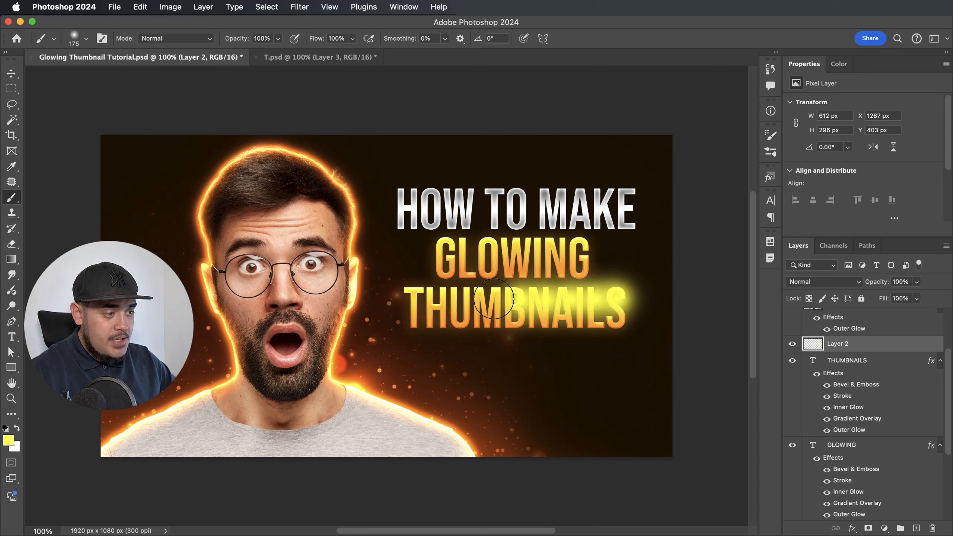
left_click(472, 299)
left_click(441, 299)
left_click(409, 299)
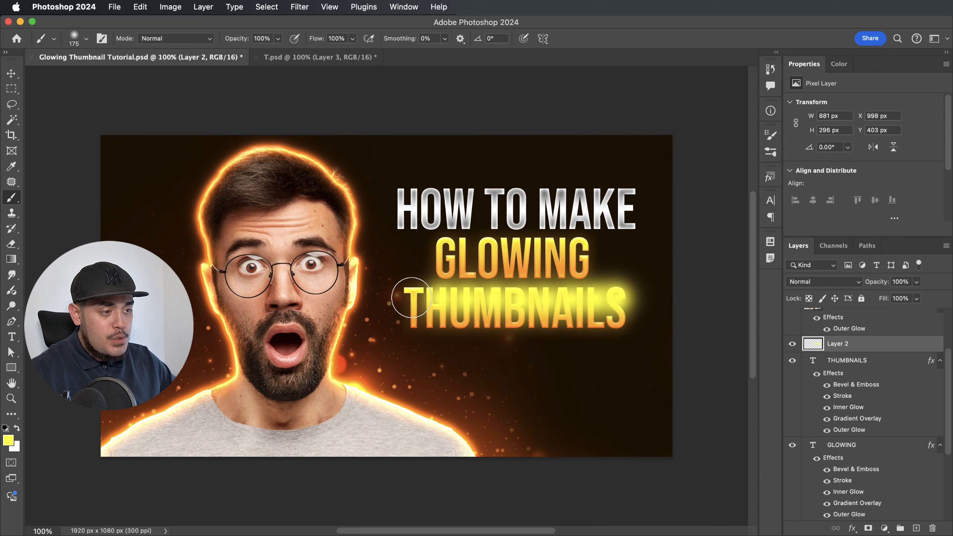
left_click(388, 299)
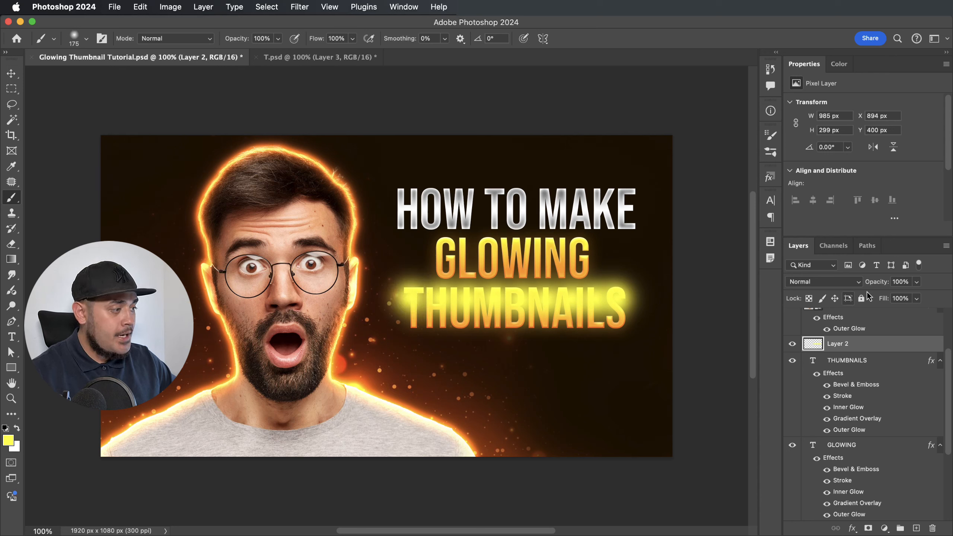
Set Layer 2 to Soft Light at 60% opacity and paint yellow across GLOWING.
left_click(857, 284)
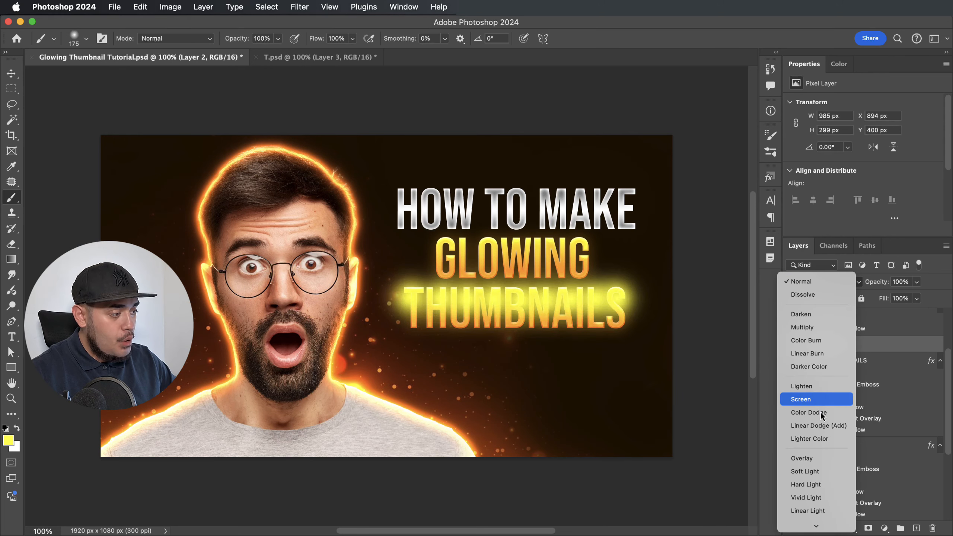
scroll(822, 444, "down", 1)
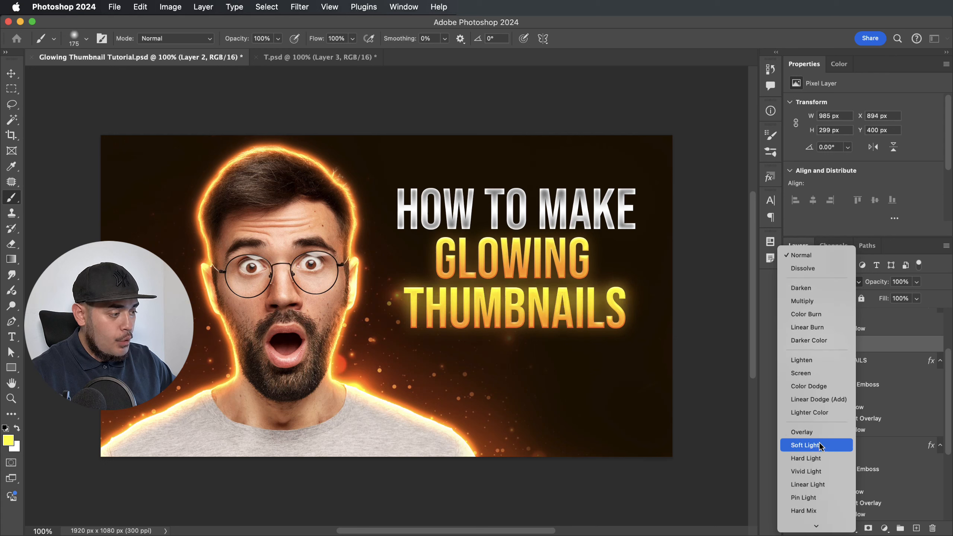
left_click(806, 458)
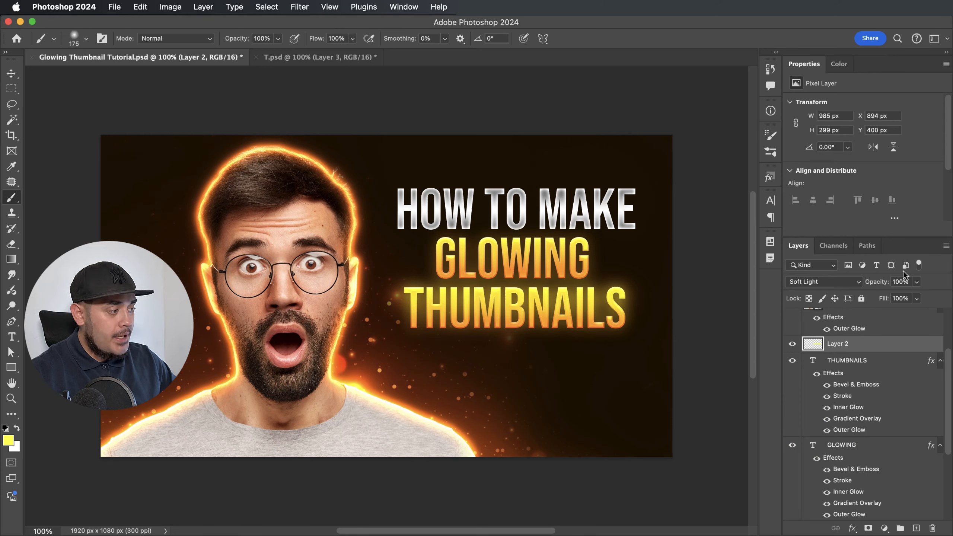
mouse_move(884, 284)
left_mouse_down()
mouse_move(869, 285)
mouse_move(884, 283)
left_mouse_up()
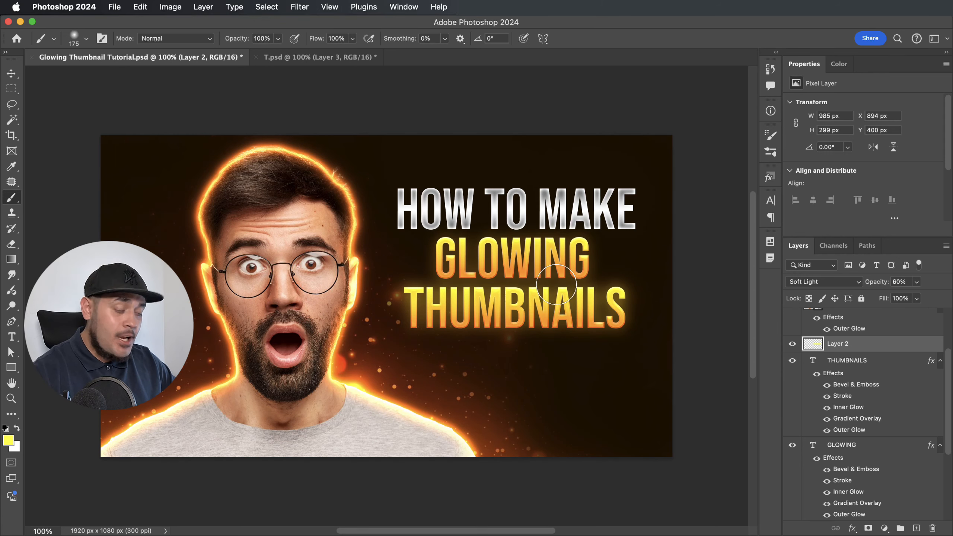
mouse_move(581, 248)
left_mouse_down()
mouse_move(446, 250)
mouse_move(470, 260)
left_mouse_up()
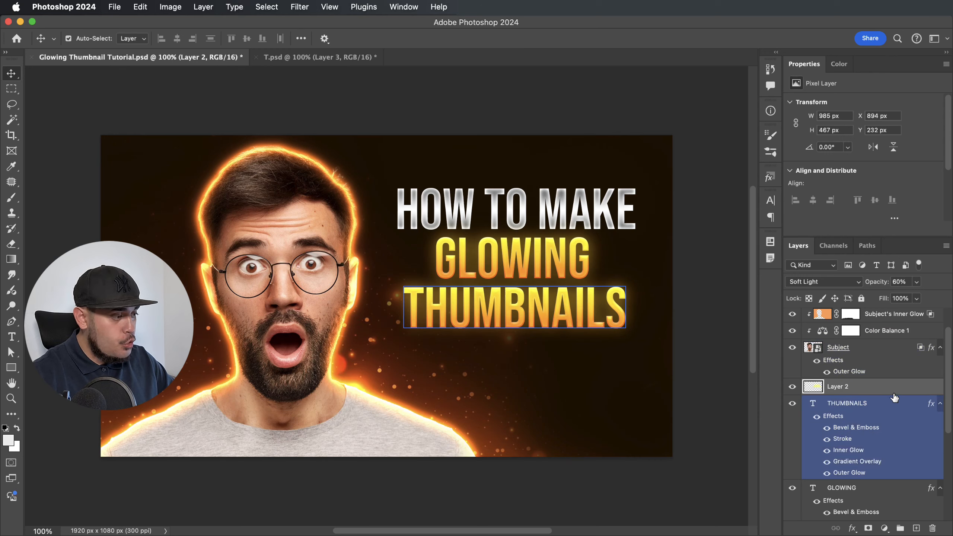
On new Layer 3, paint grey sampled from the E over HOW TO MAKE, Screen at 34%.
left_click(916, 528)
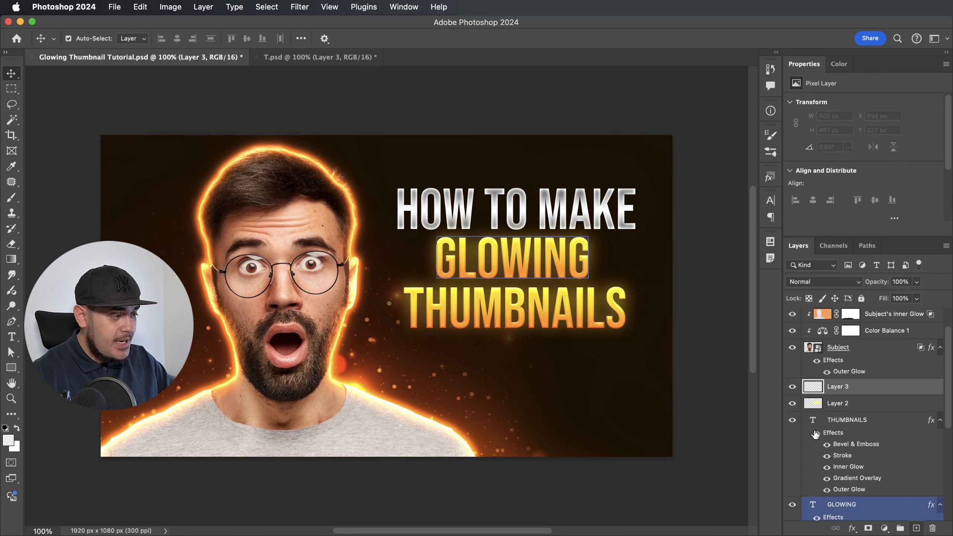
key("b")
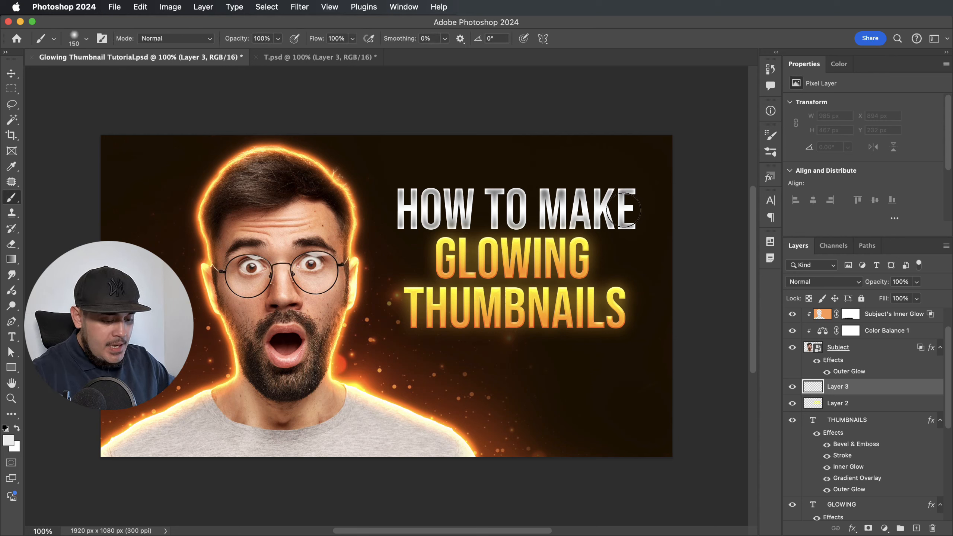
left_click(621, 198, "alt")
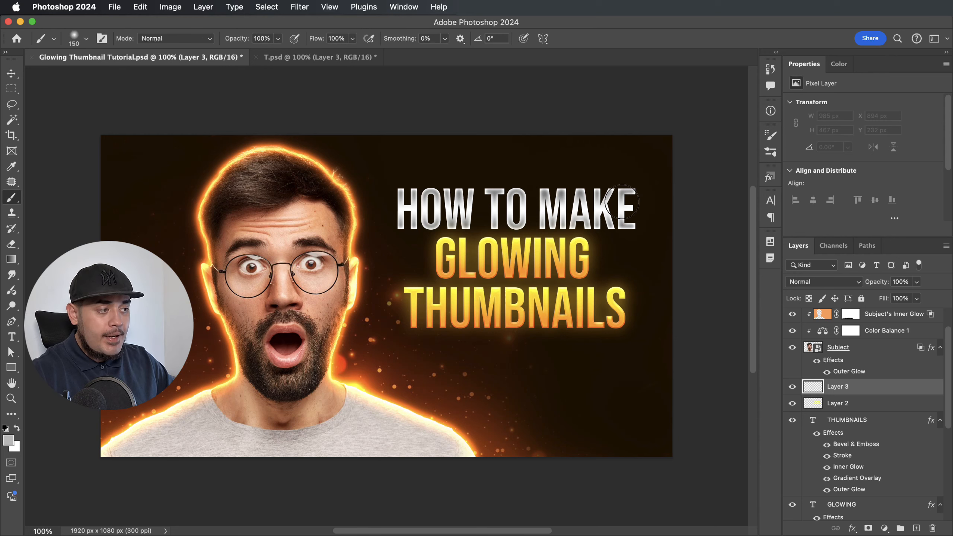
left_click_drag(628, 209, 390, 209)
left_click(863, 283)
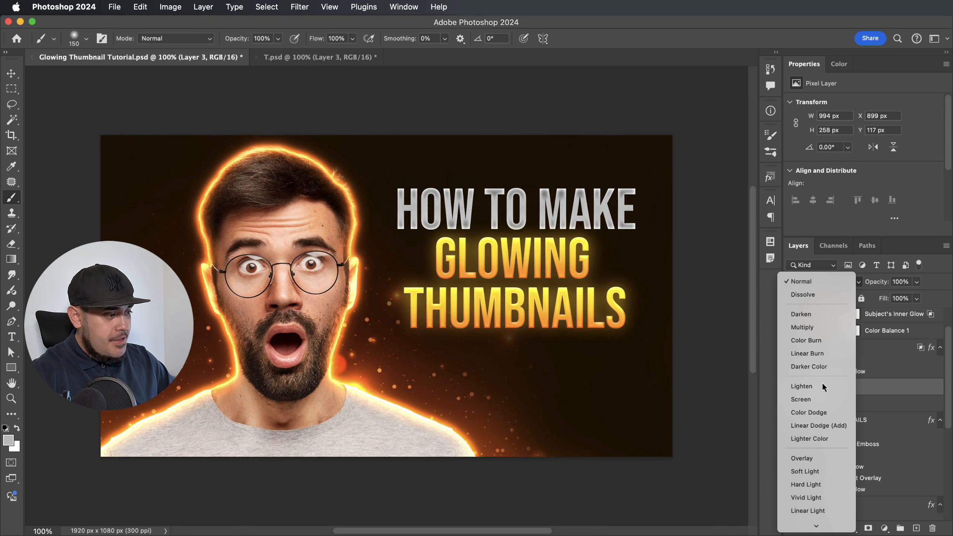
left_click(814, 399)
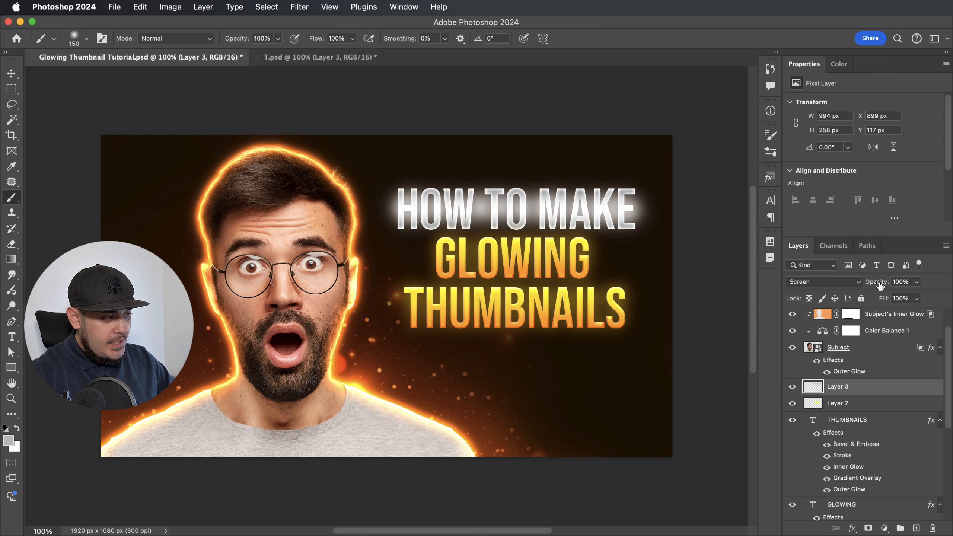
left_click_drag(887, 285, 871, 284)
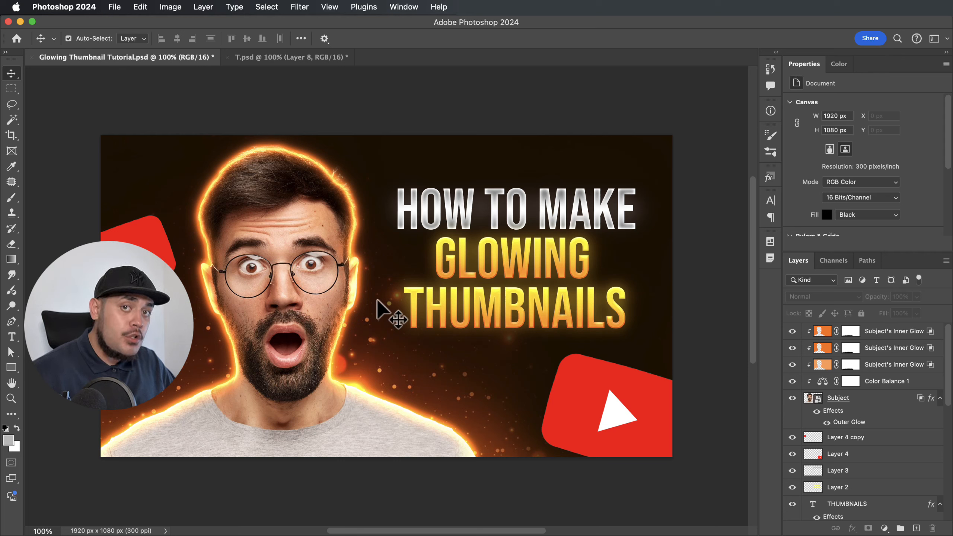
Select the bottom-right YouTube logo layer, Layer 4, for filtering.
left_click(587, 404)
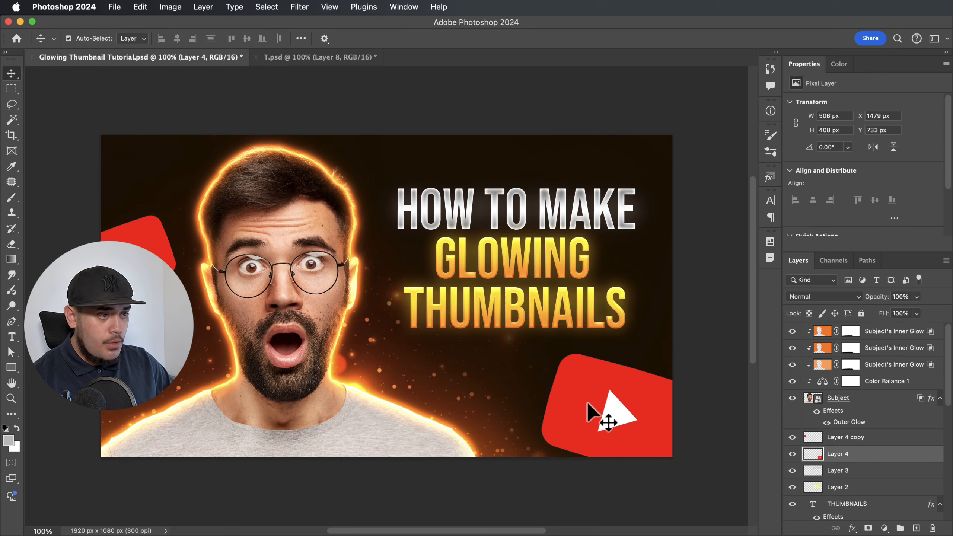
left_click(299, 7)
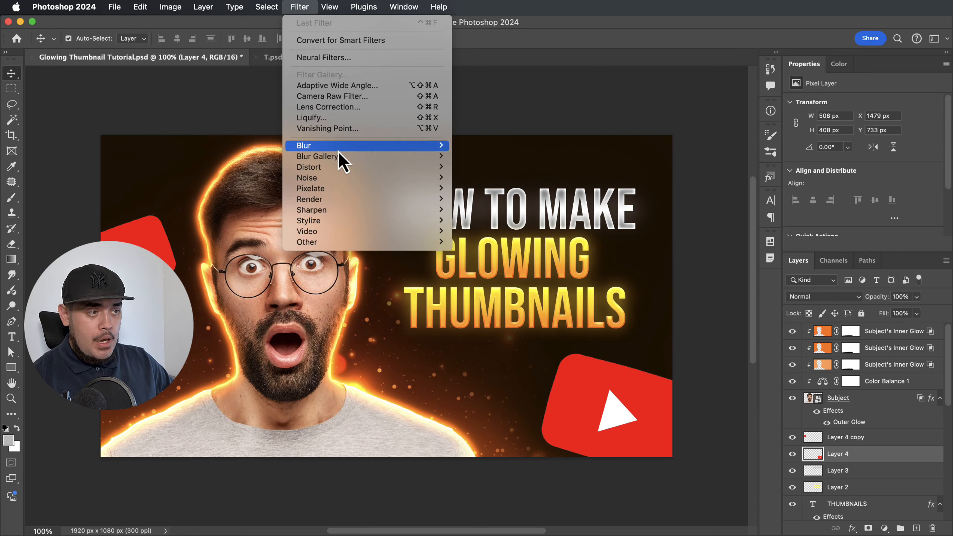
Apply Motion Blur to the bottom-right logo with angle -14° and distance 37 px.
mouse_move(339, 146)
left_click(483, 209)
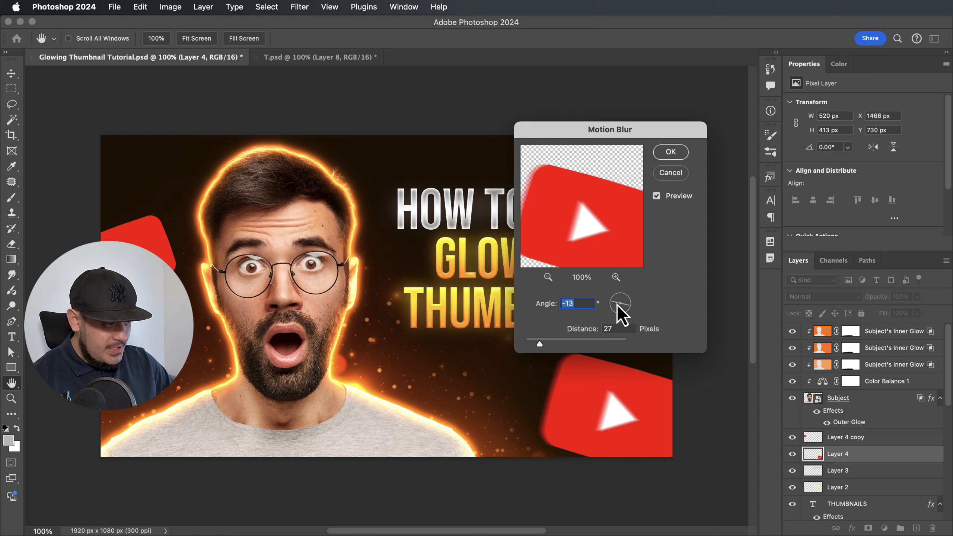
key("Down")
key("Down")
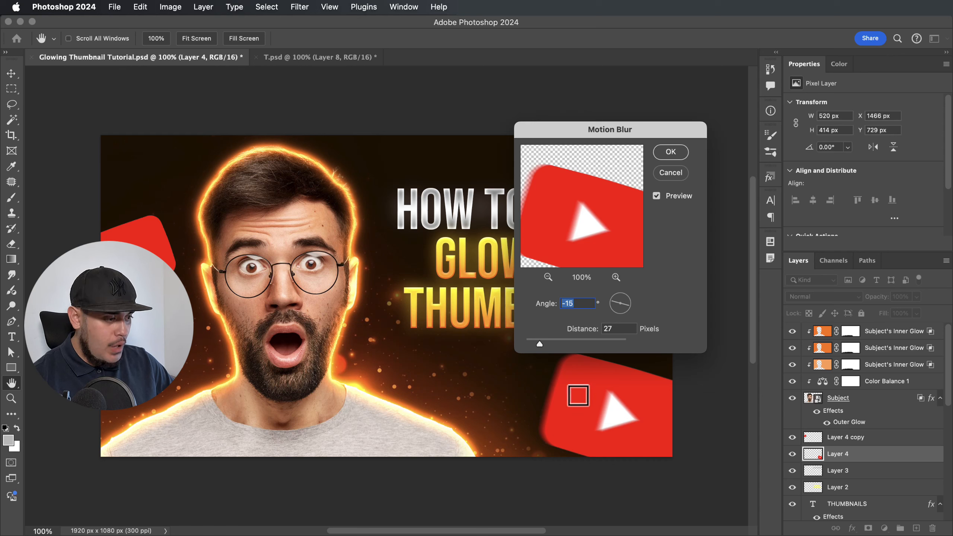
left_click(626, 307)
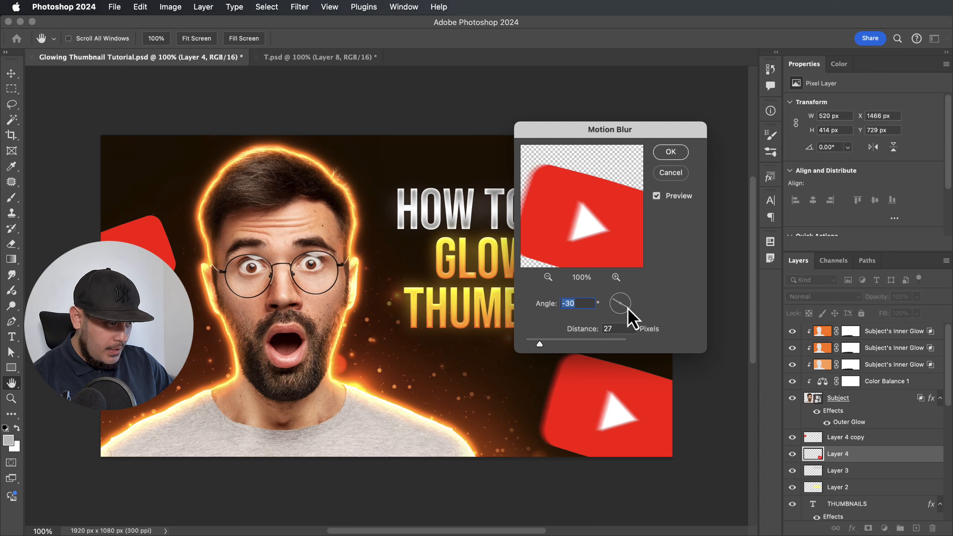
left_click(631, 307)
key("Down")
key("Down")
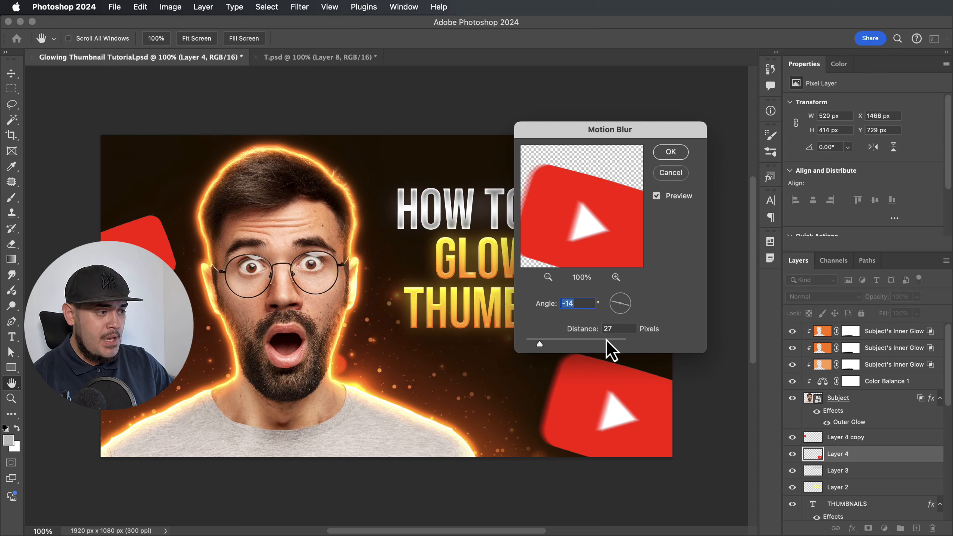
left_click_drag(540, 344, 544, 343)
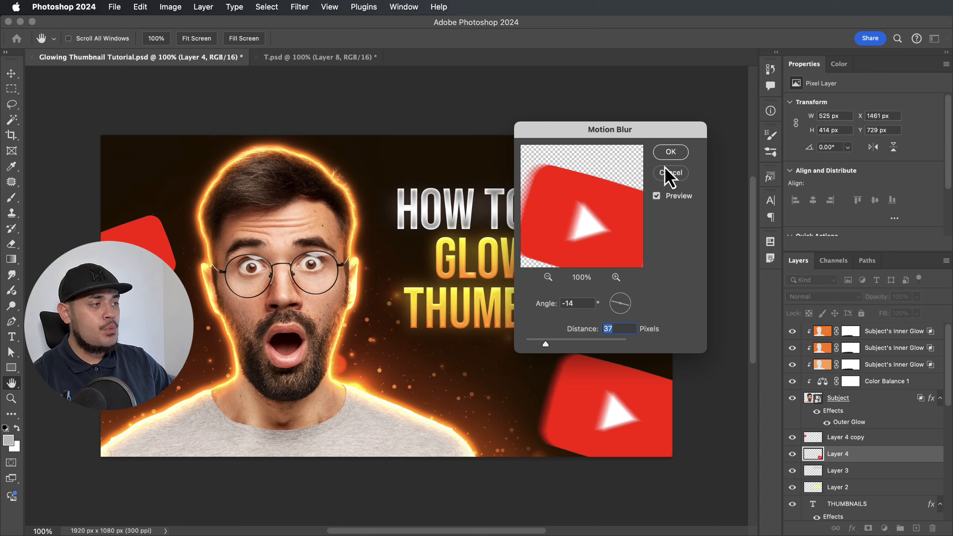
left_click(671, 157)
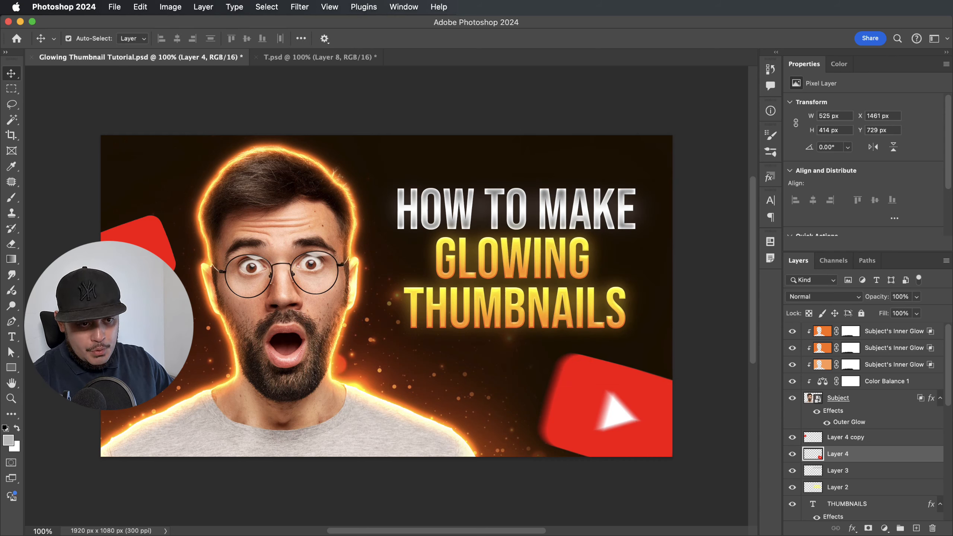
Apply Motion Blur to the left-edge logo (Layer 4 copy) at 15° angle, 33 px distance.
left_click(135, 259)
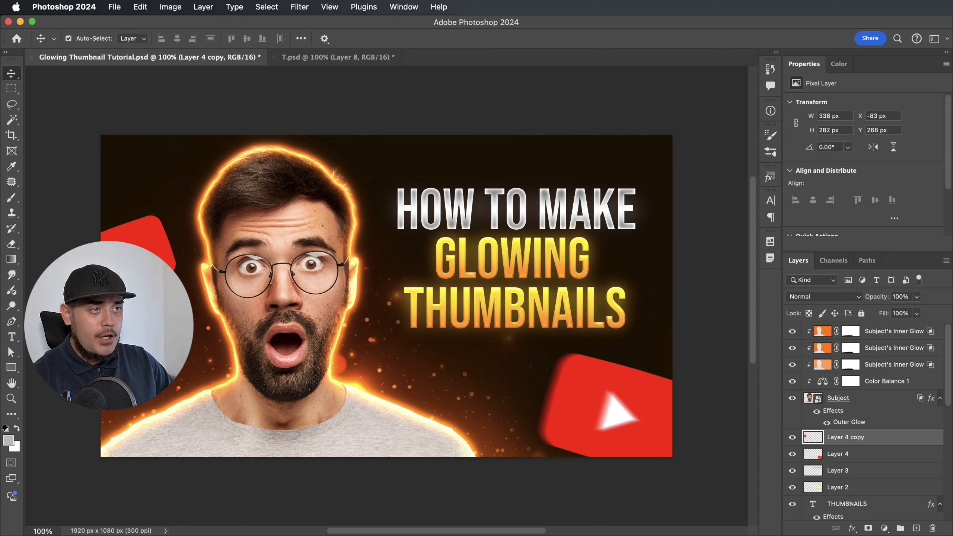
left_click(300, 8)
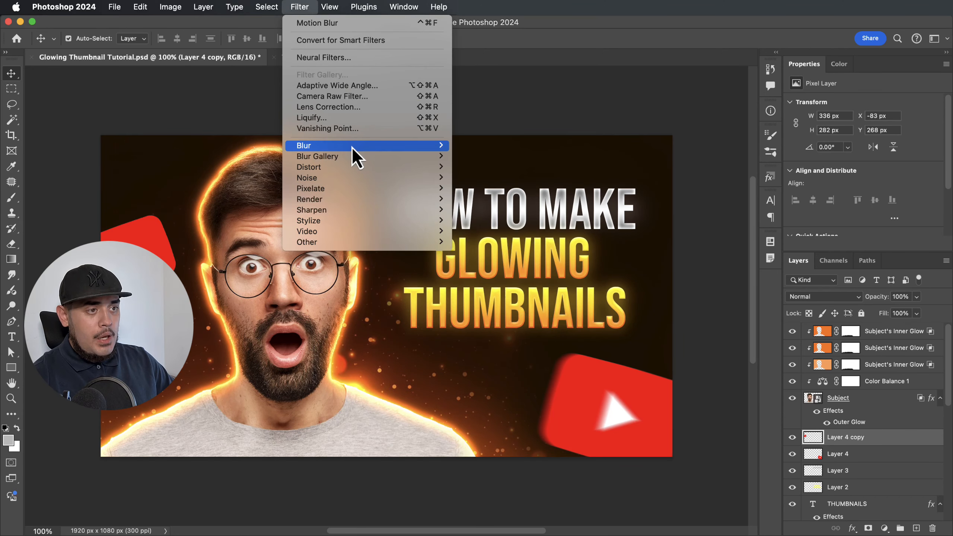
mouse_move(351, 146)
left_click(487, 210)
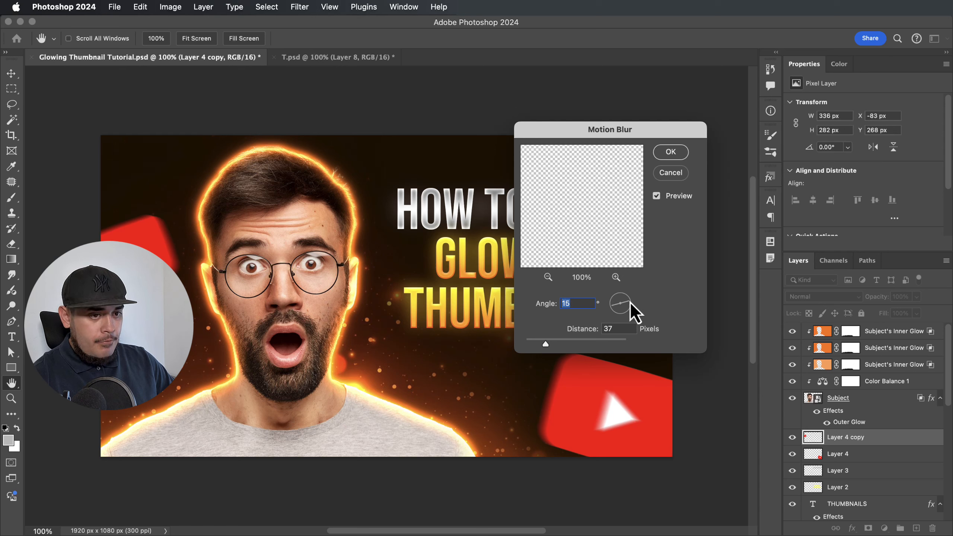
left_click_drag(555, 346, 543, 346)
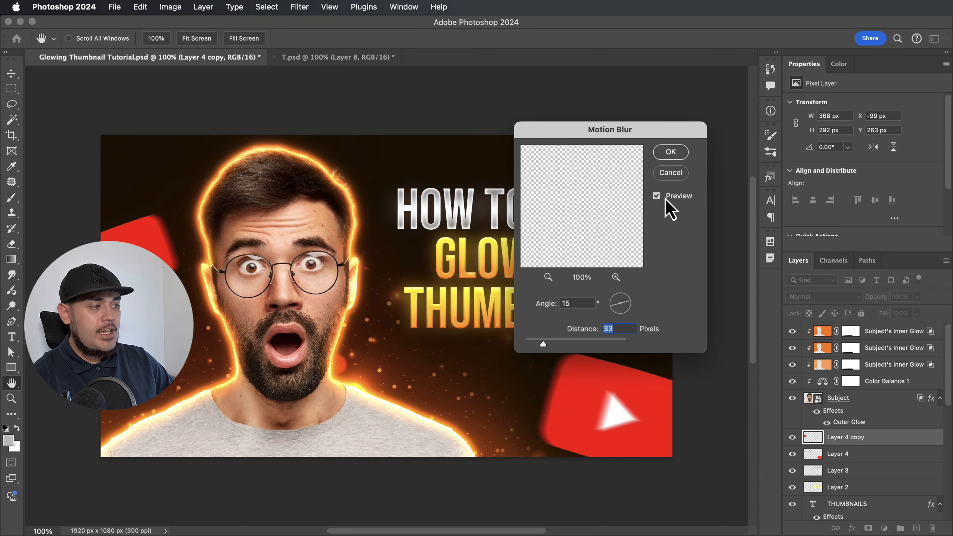
left_click(671, 152)
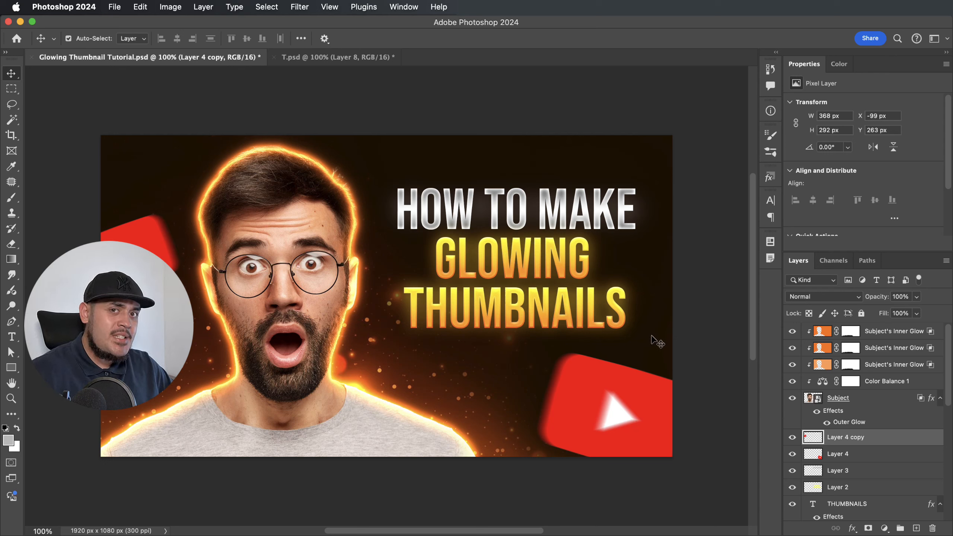
Add a new empty layer and load a 500 px brush with sampled orange at 20% flow.
left_click(916, 528)
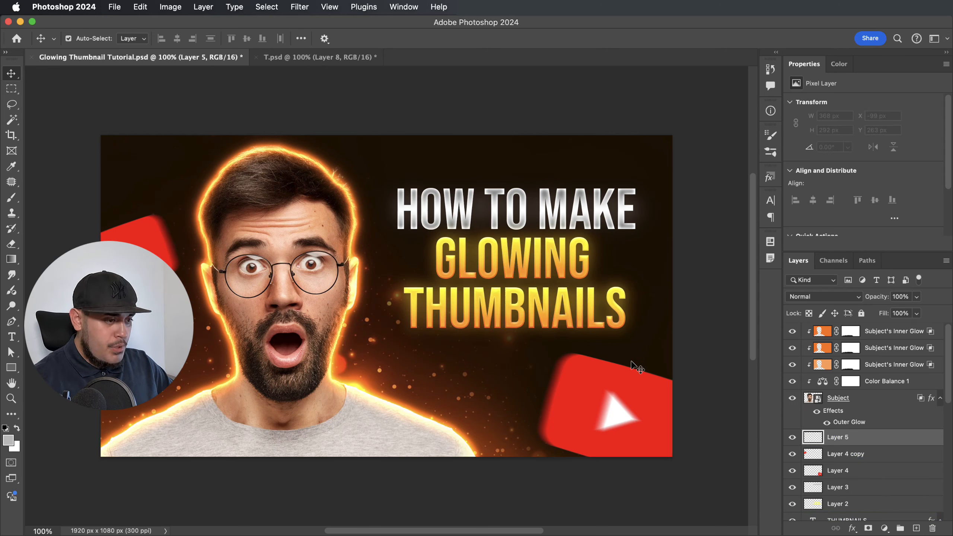
key("b")
key("bracketright")
key("bracketright")
key("bracketright")
key("bracketright")
key("bracketright")
key("bracketright")
key("bracketright")
key("bracketright")
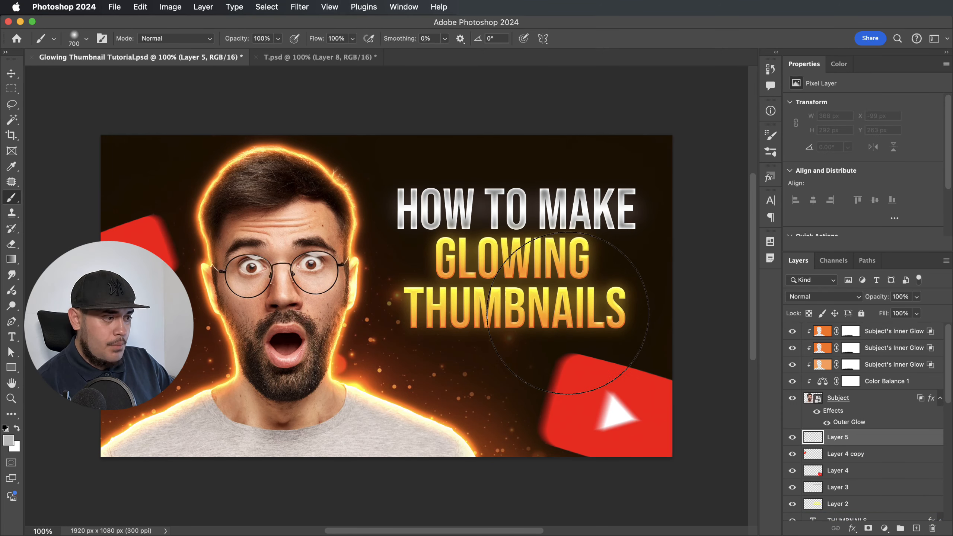
key("bracketleft")
key("bracketleft")
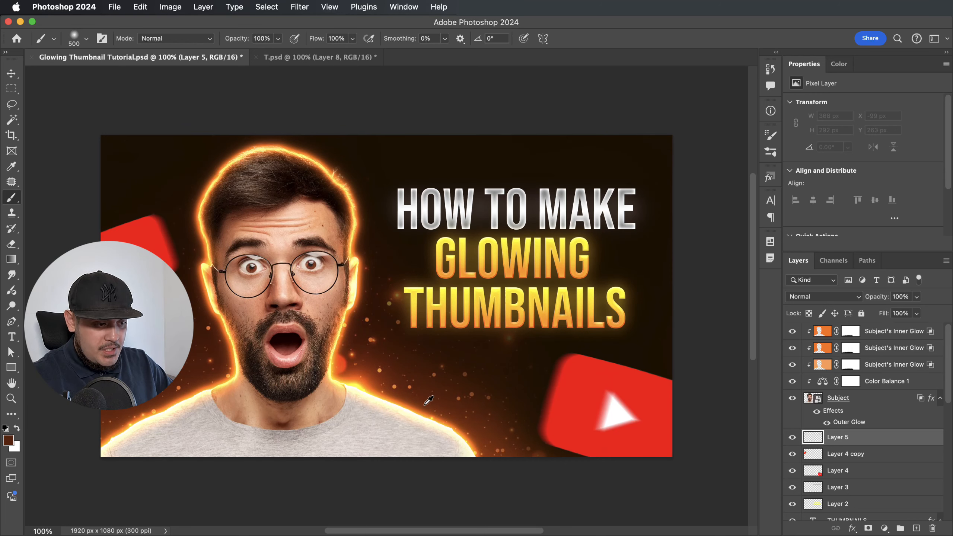
left_click(374, 387, "alt")
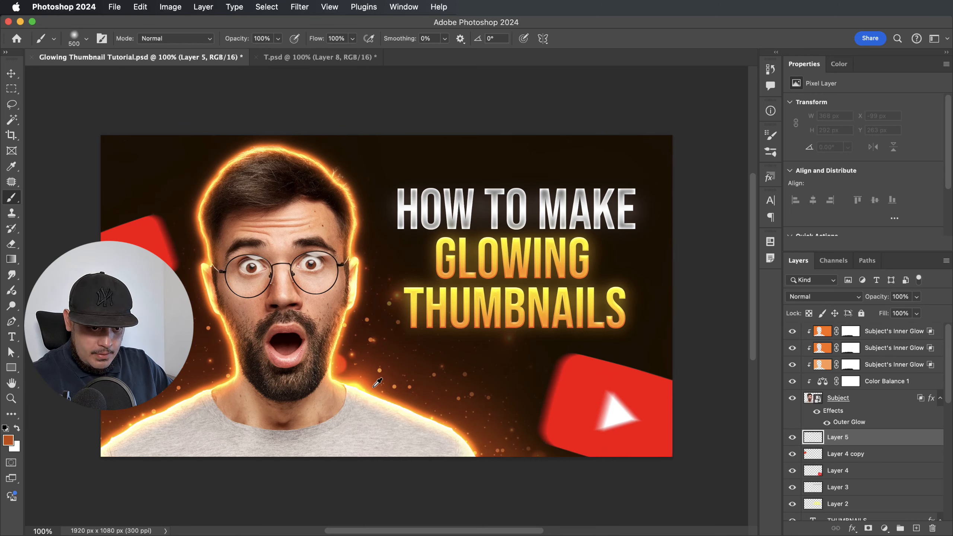
left_click(370, 384, "alt")
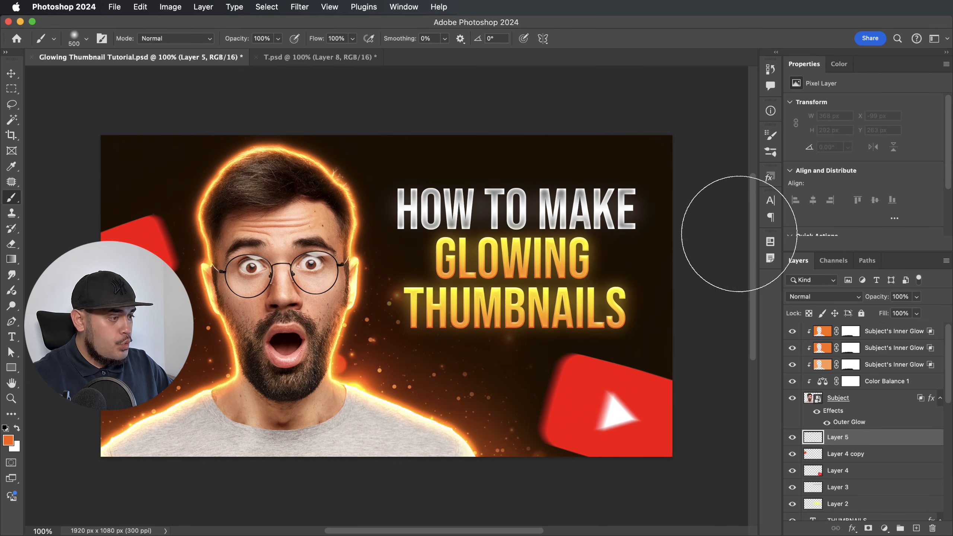
scroll(683, 225, "right", 2)
left_click(344, 38)
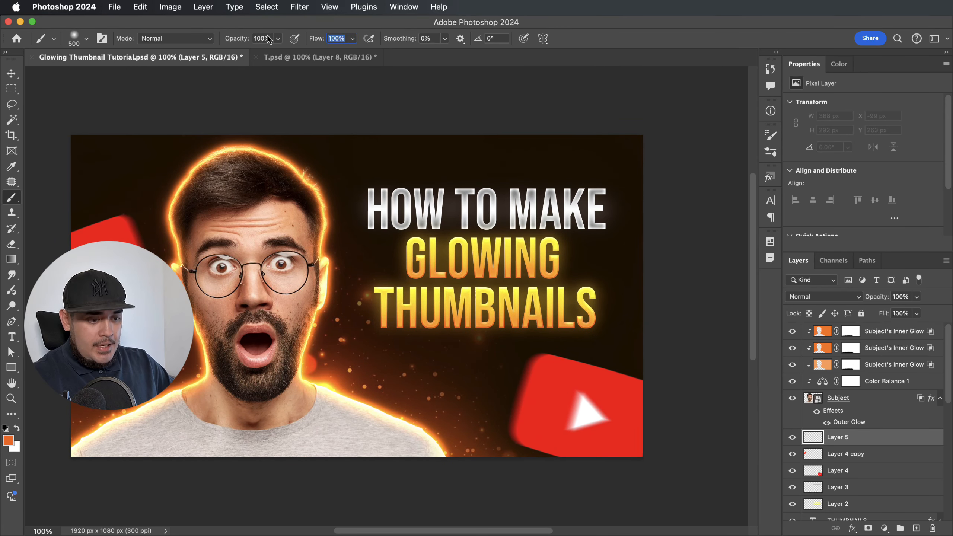
type("20")
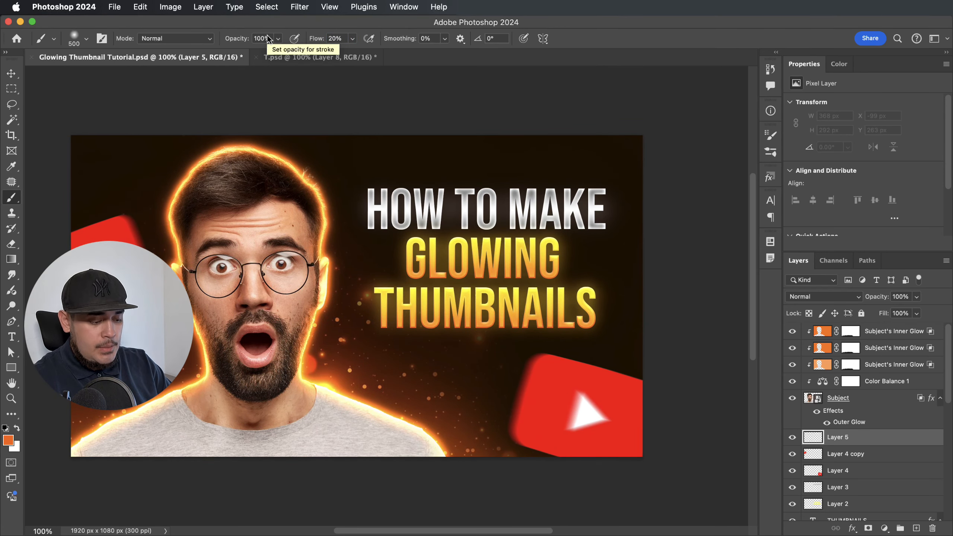
Paint a soft orange glow down the right edge and along the top edge with a 700 px brush.
key("super+minus")
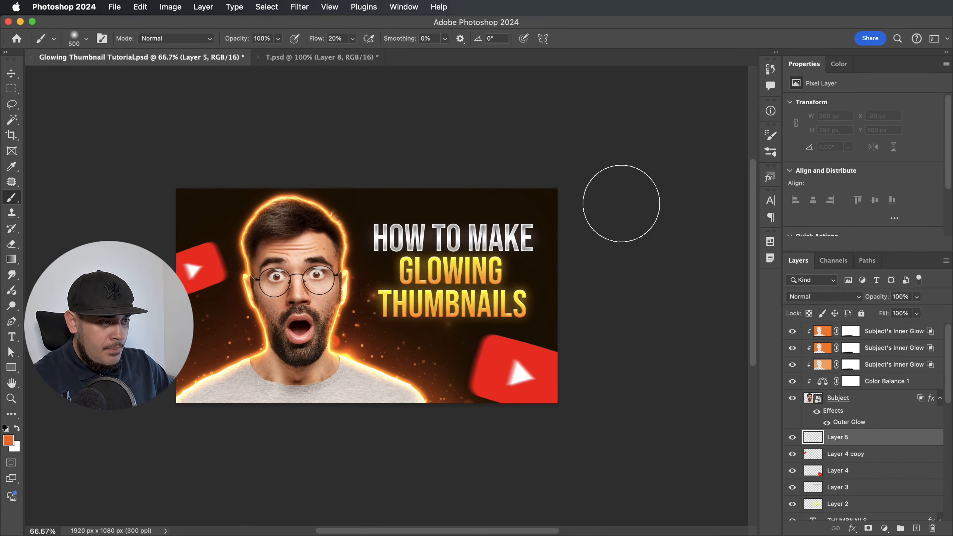
key("bracketright")
key("bracketright")
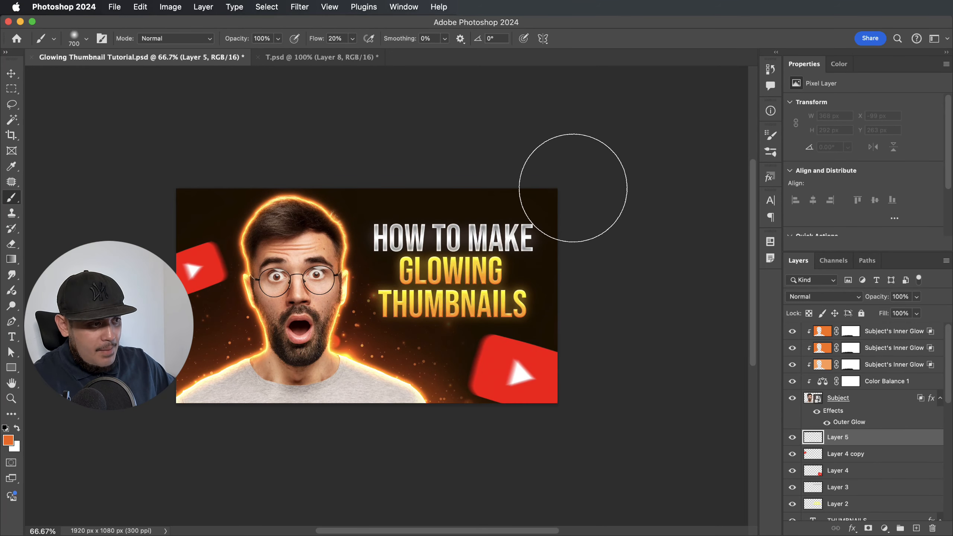
mouse_move(578, 187)
left_mouse_down()
mouse_move(586, 304)
mouse_move(589, 284)
mouse_move(598, 309)
left_mouse_up()
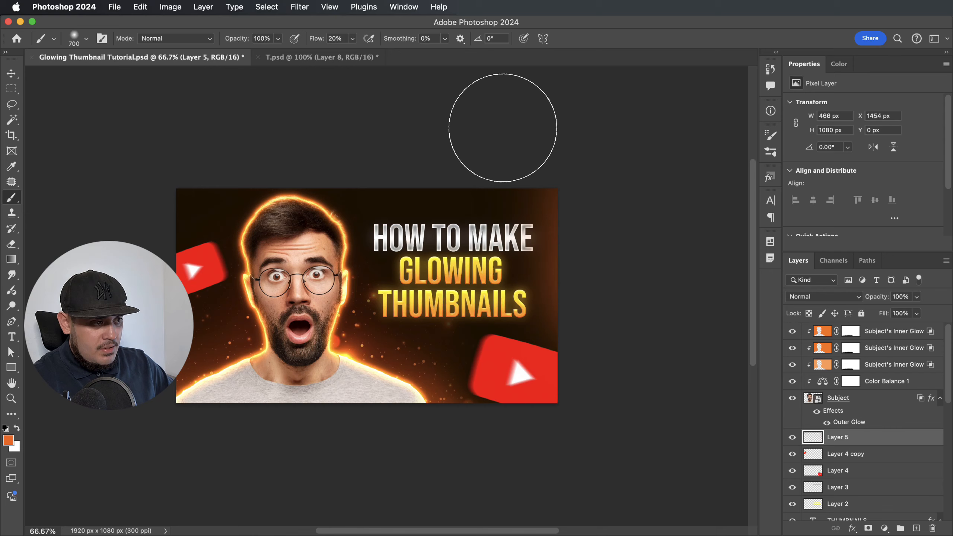
mouse_move(503, 127)
left_mouse_down()
mouse_move(292, 125)
mouse_move(525, 146)
mouse_move(68, 40)
left_mouse_up()
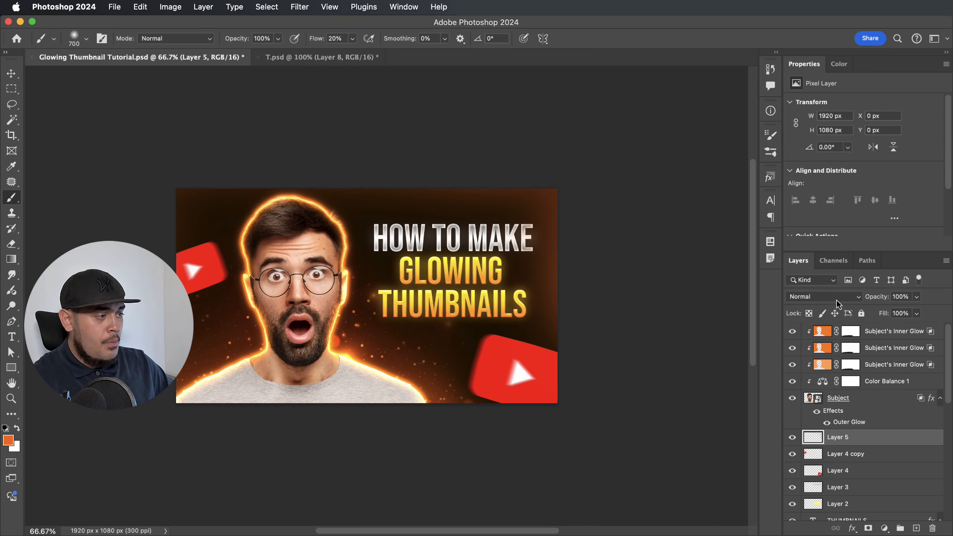
Lower Layer 5's opacity to 30% and toggle its visibility to compare before and after.
key("super+plus")
key("super+plus")
key("super+minus")
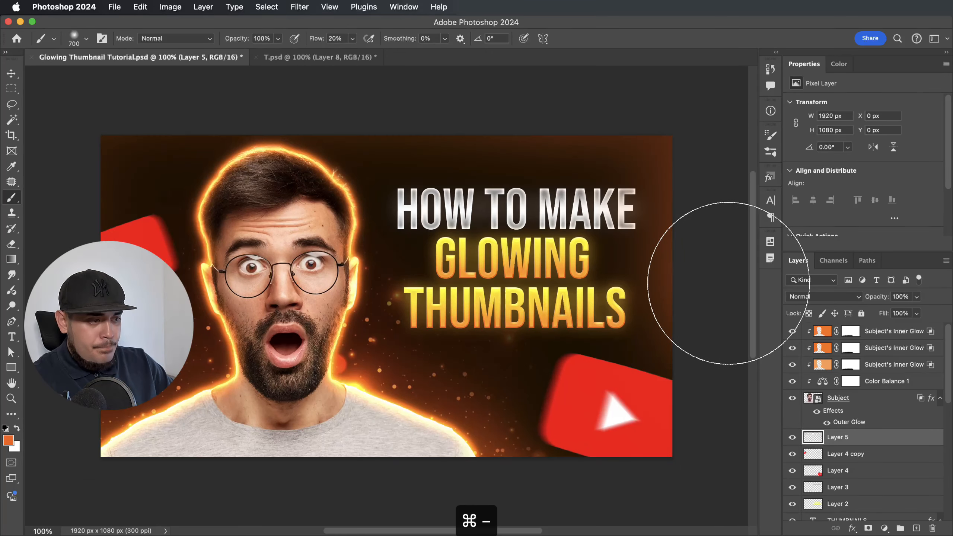
left_click_drag(888, 301, 876, 302)
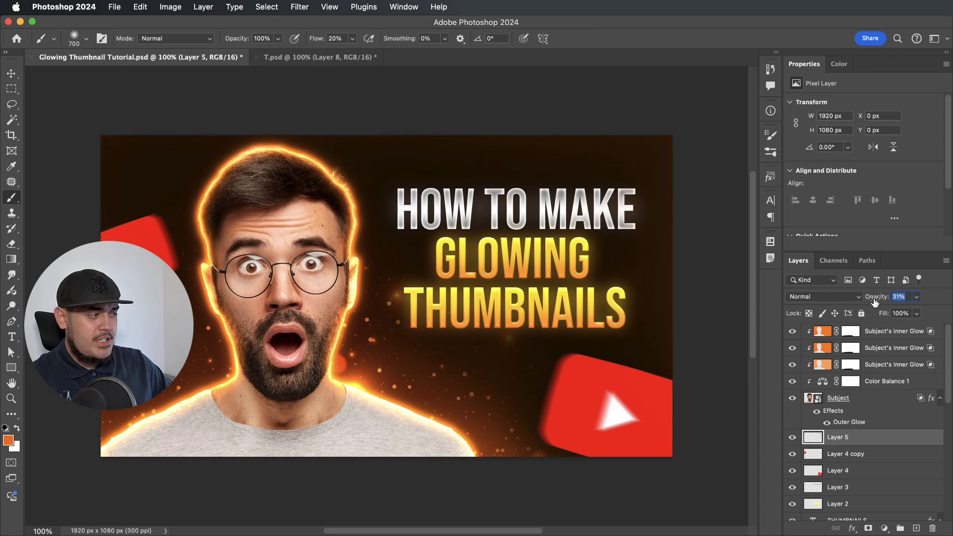
key("Return")
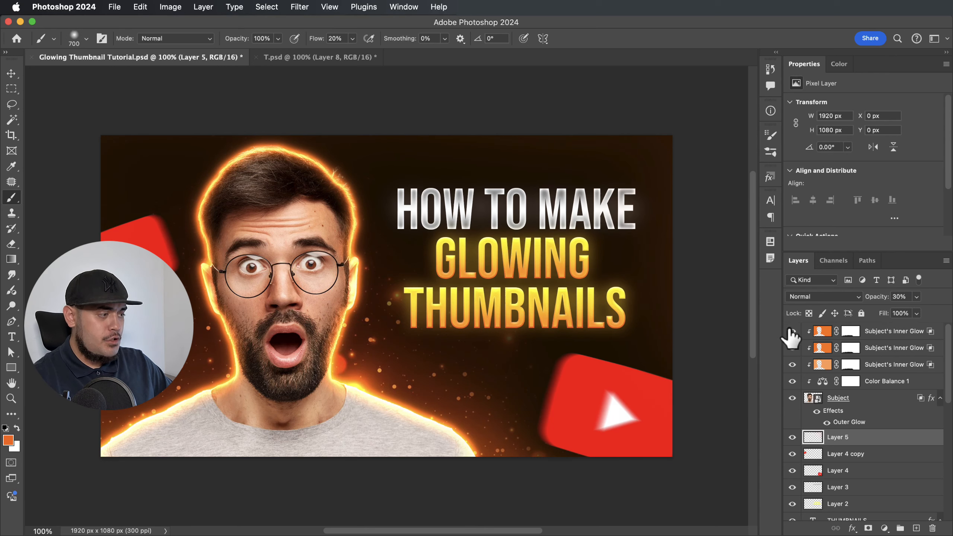
left_click(792, 436)
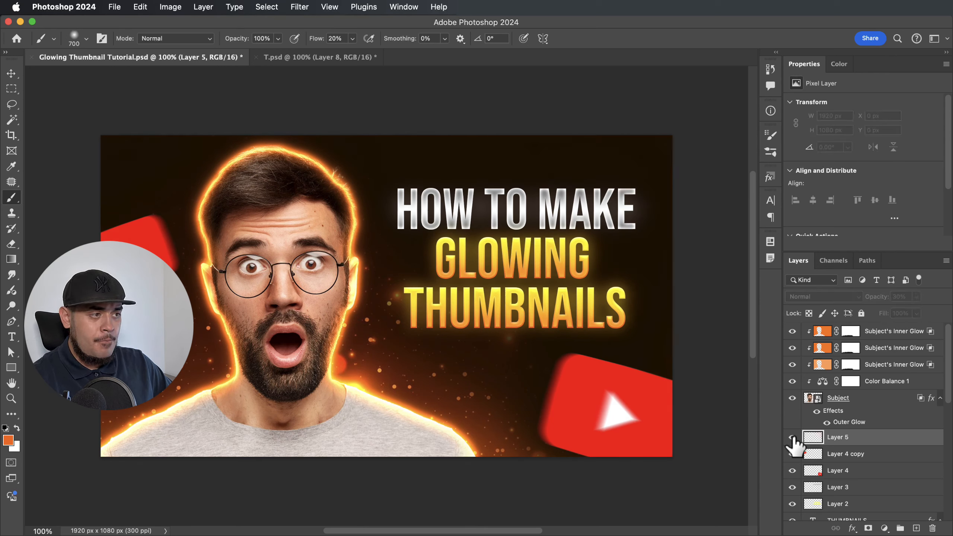
left_click(792, 438)
left_click(792, 438)
left_click(792, 438)
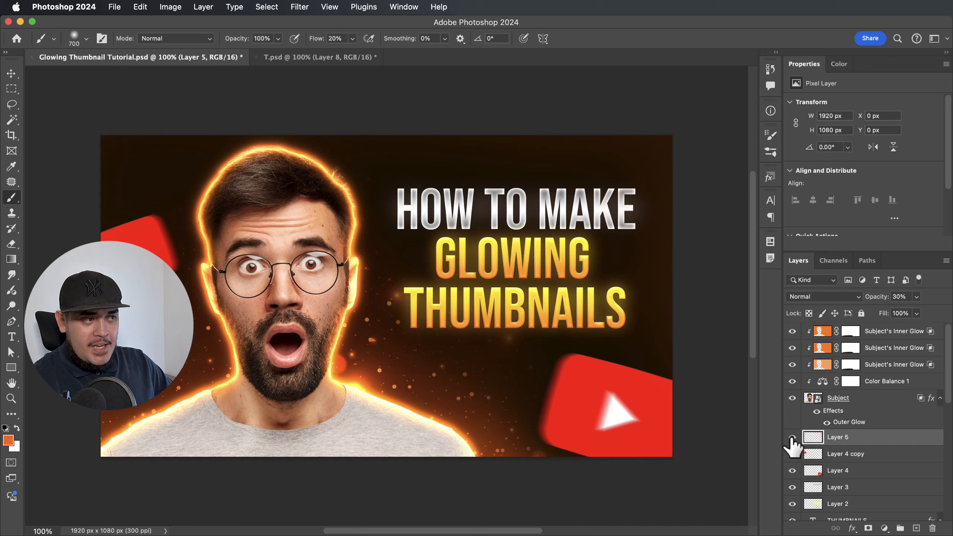
left_click(792, 437)
left_click(791, 436)
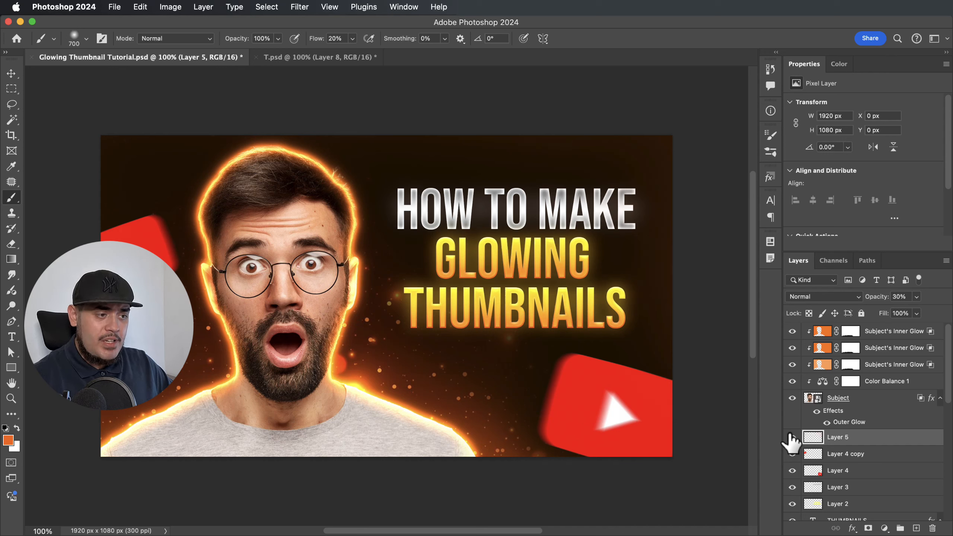
key("v")
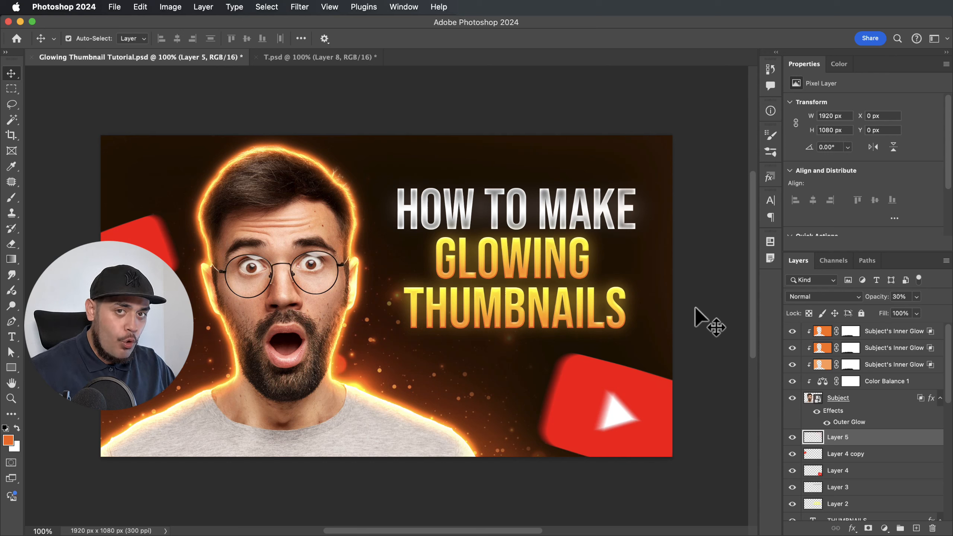
Stamp all visible layers into Layer 6, convert it to a smart object, and apply Camera Raw Filter.
left_click(895, 364)
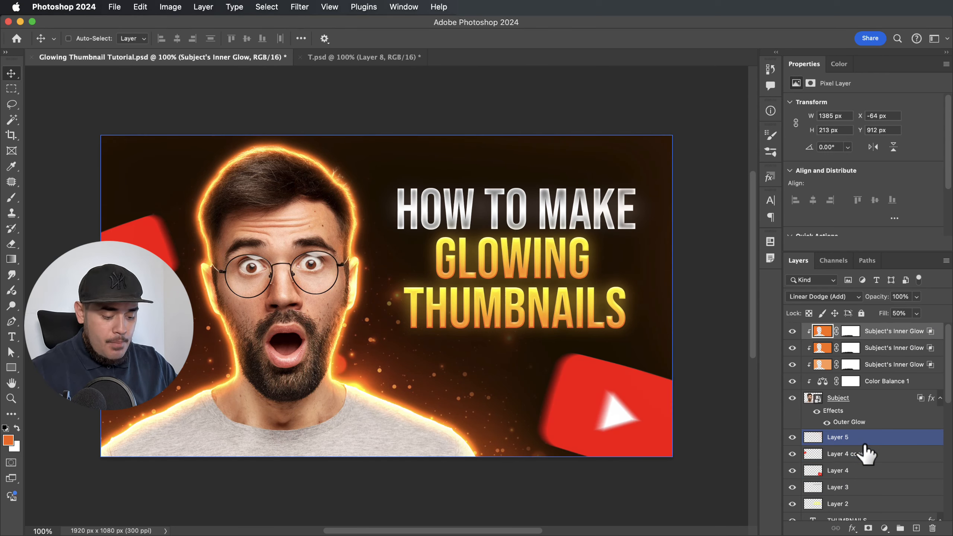
key("alt+shift+super+e")
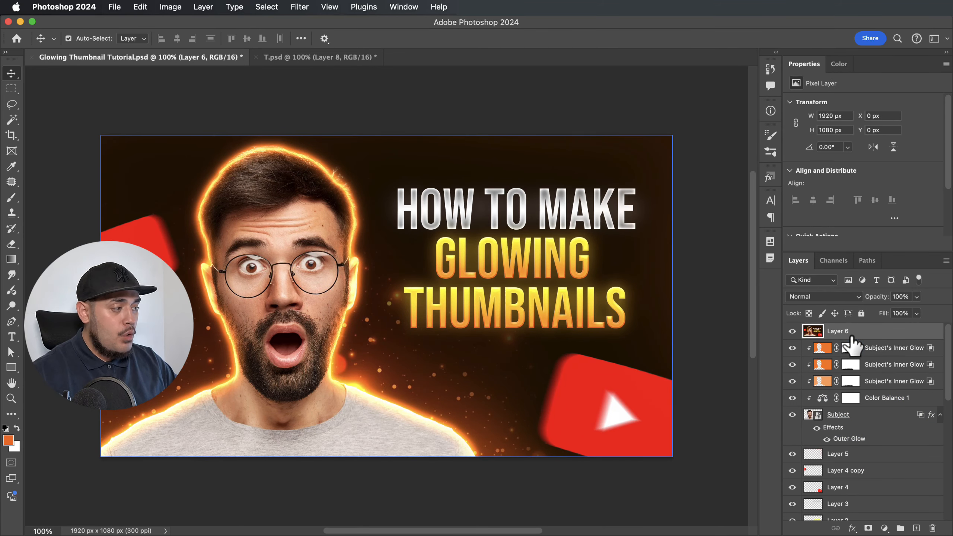
left_click(302, 11)
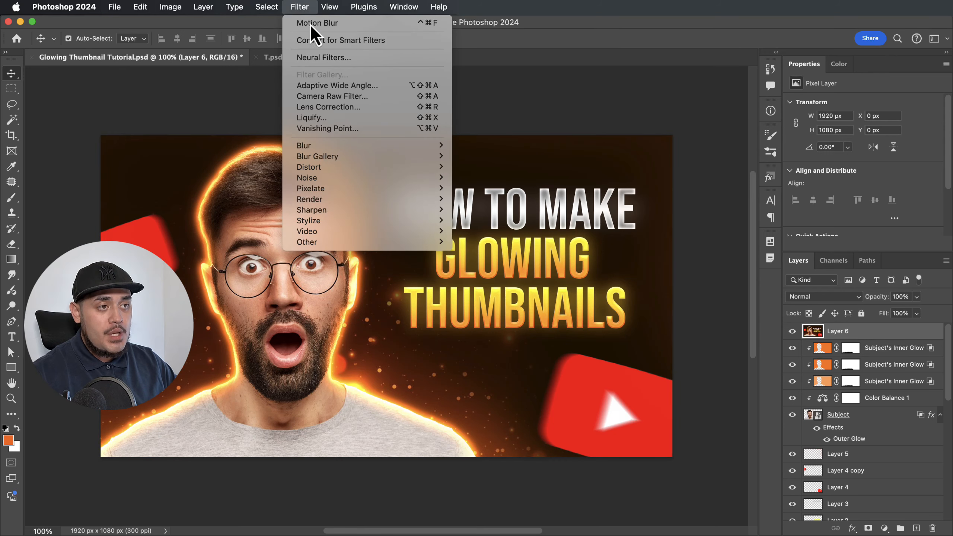
left_click(328, 39)
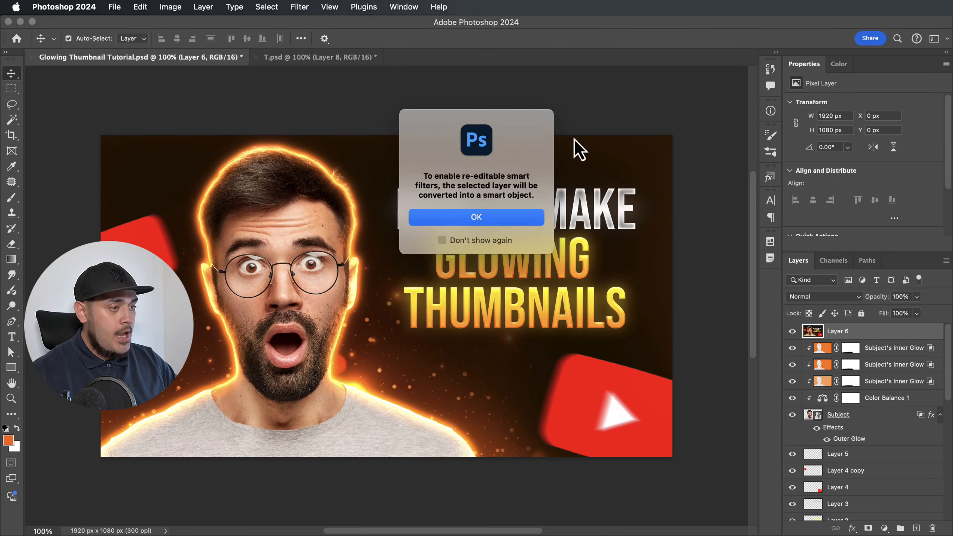
left_click(476, 217)
left_click(300, 7)
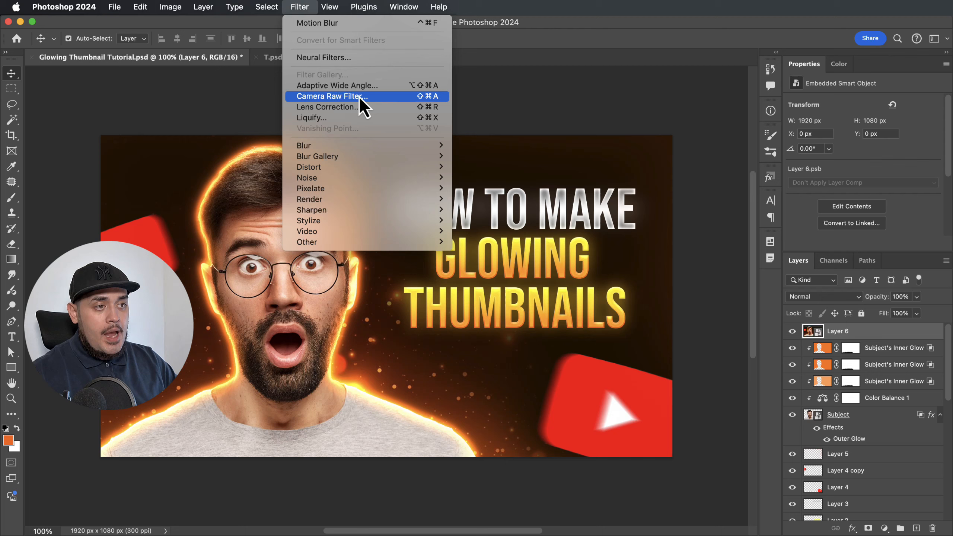
left_click(359, 100)
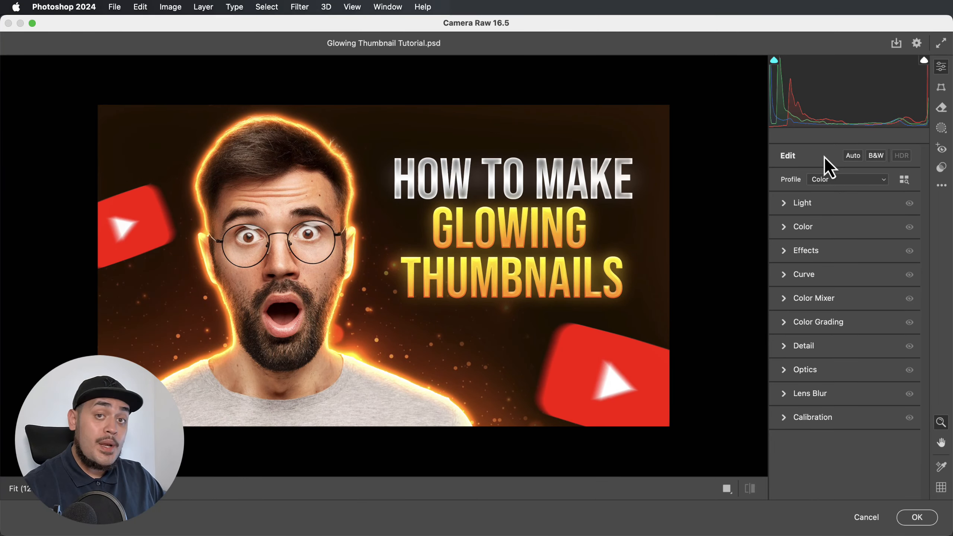
In the Light panel, set Exposure to +0.10 and Contrast to +25.
left_click(785, 203)
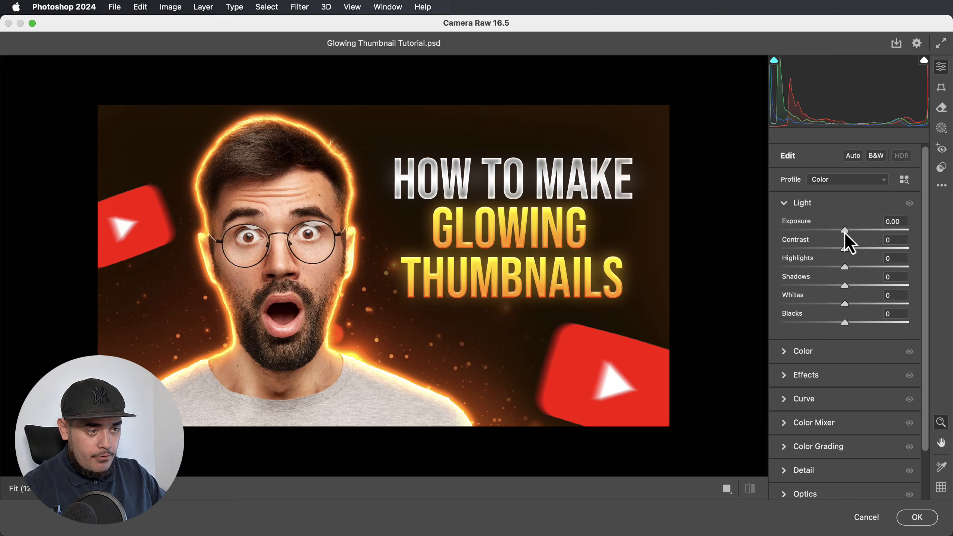
left_click_drag(844, 231, 845, 230)
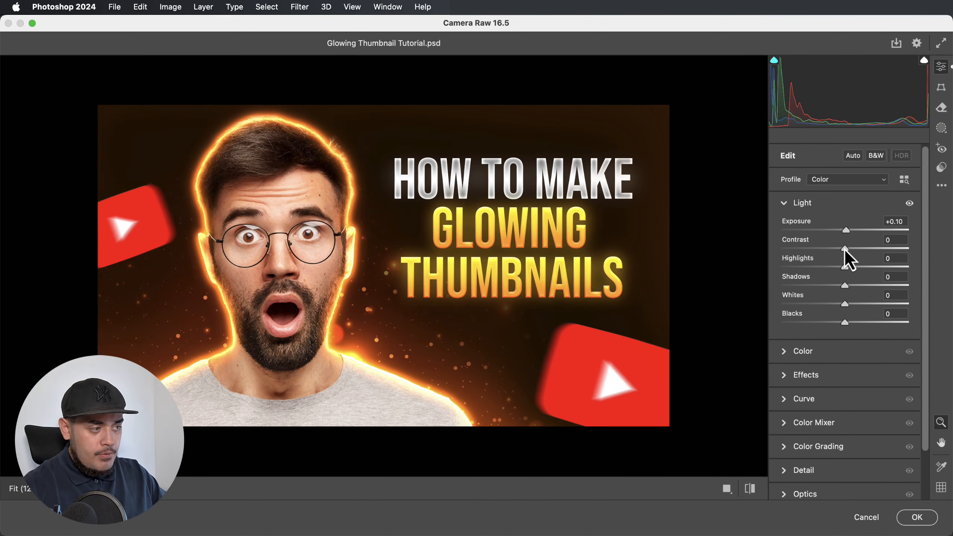
left_click_drag(846, 249, 861, 248)
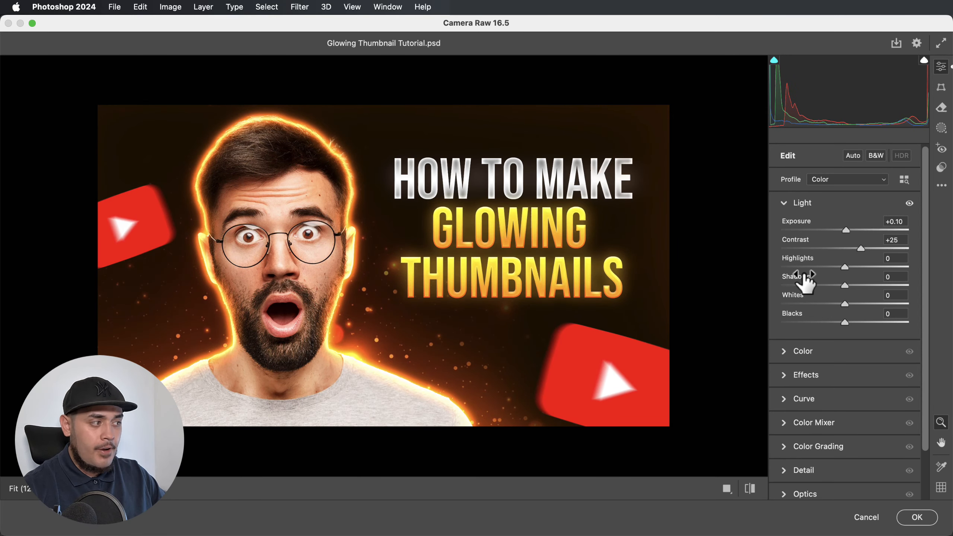